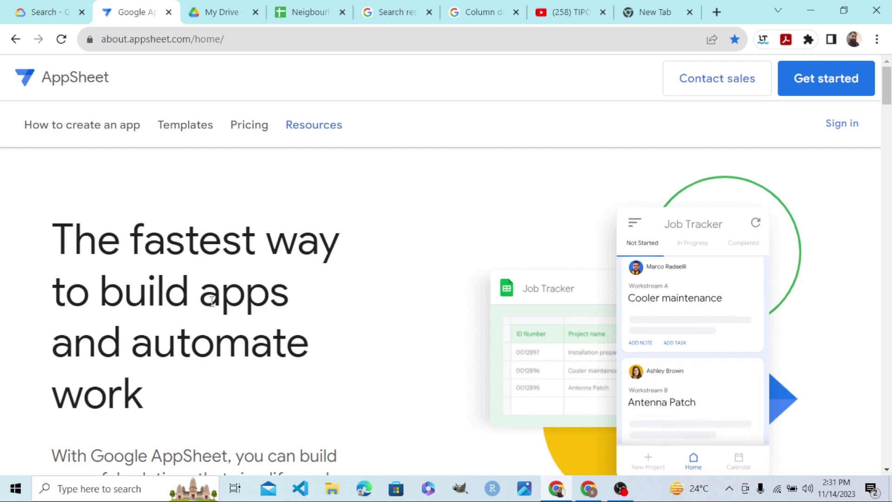
Switch to the Neighbourhood Market Directory Google Sheets browser tab.
click(295, 19)
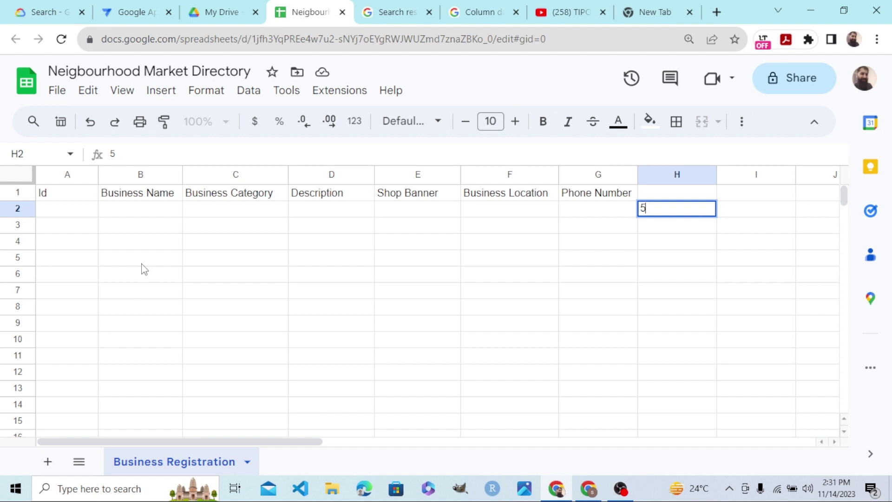
Delete the stray 5 from cell H2 and return to cell A2 under Id.
key(BackSpace)
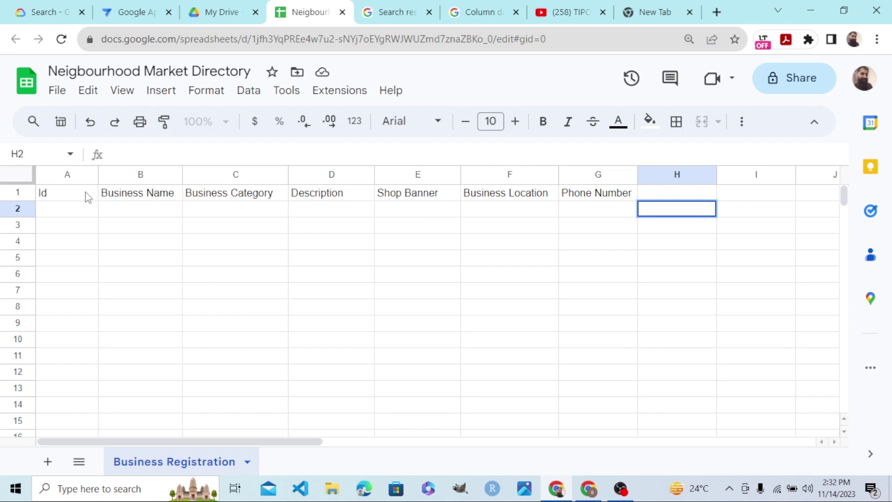
click(83, 212)
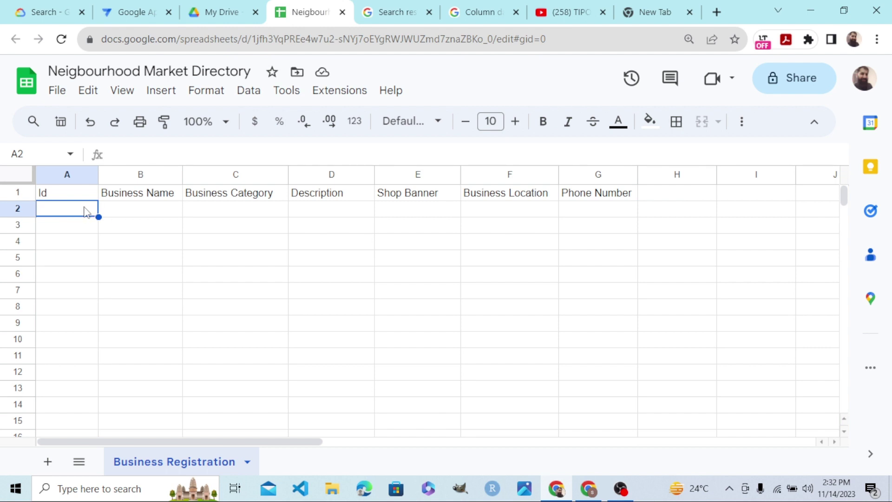
click(142, 213)
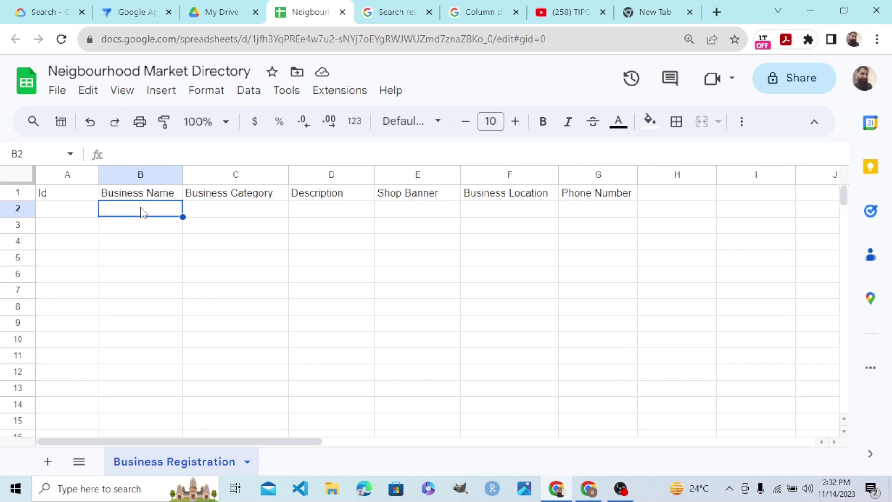
click(221, 210)
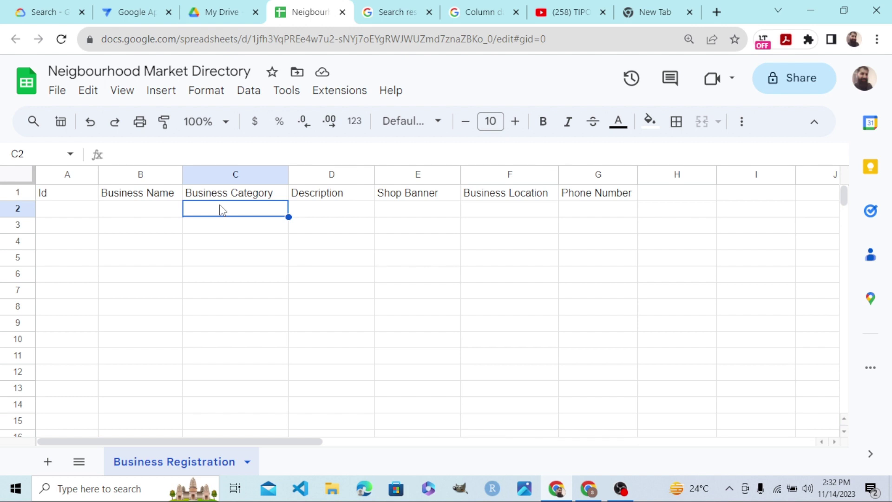
click(314, 211)
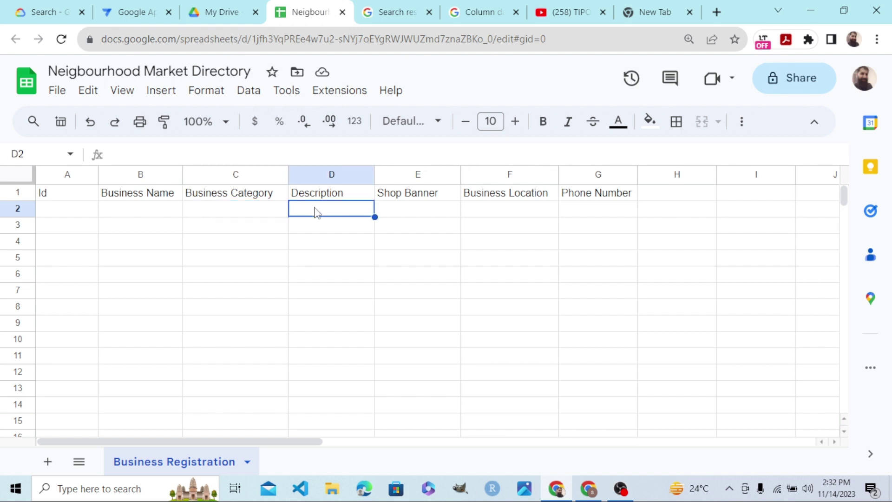
click(409, 215)
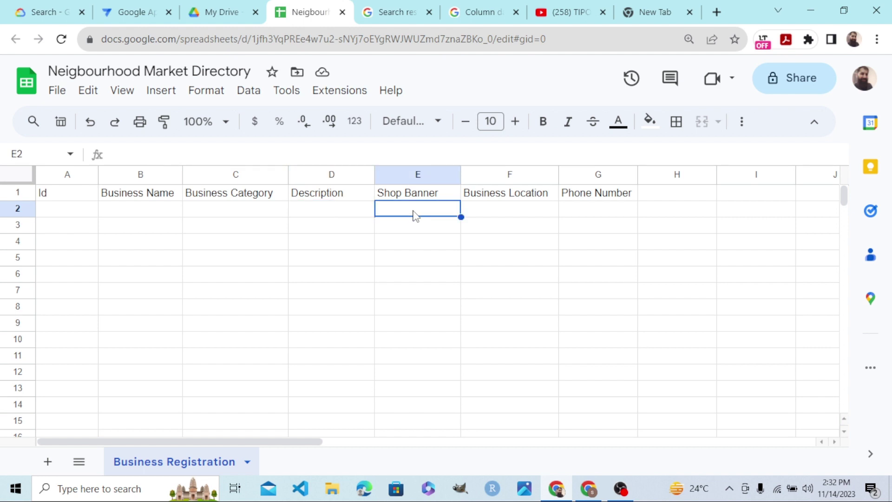
click(483, 206)
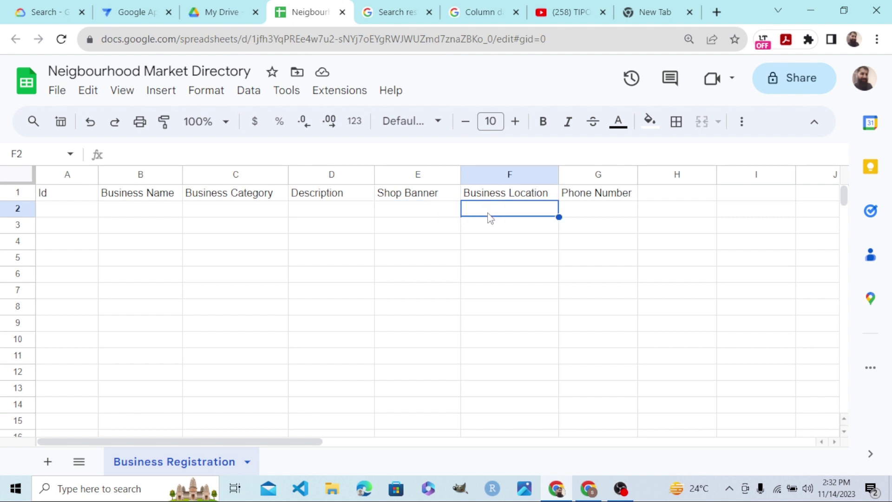
click(591, 215)
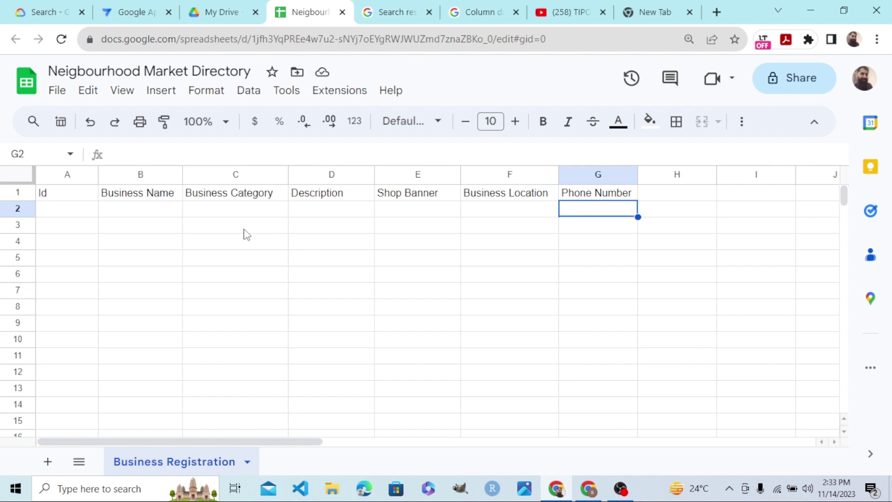
click(86, 213)
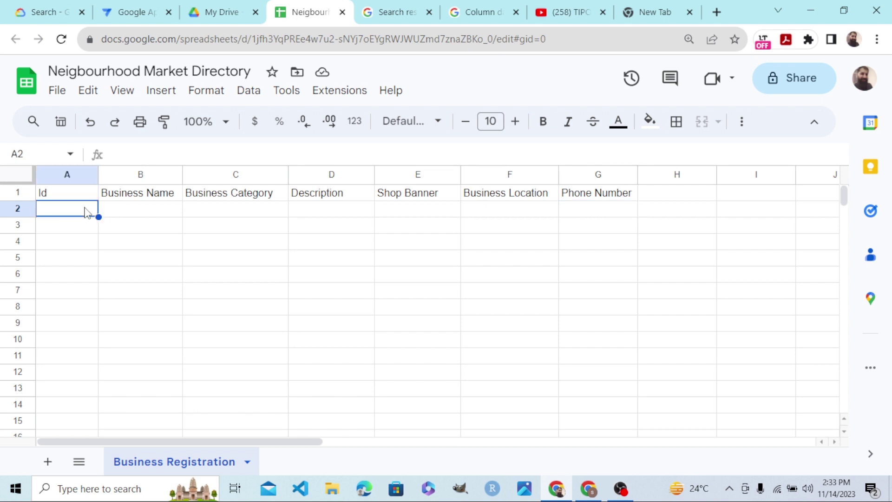
click(146, 209)
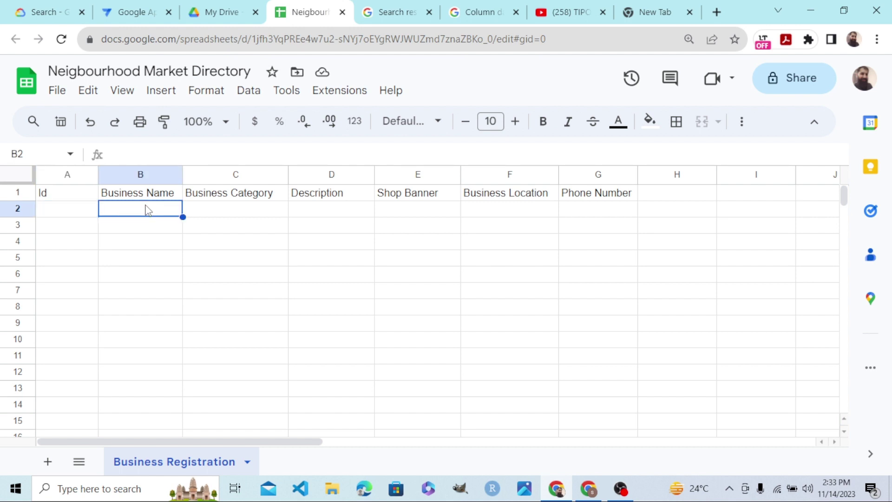
click(217, 214)
click(319, 205)
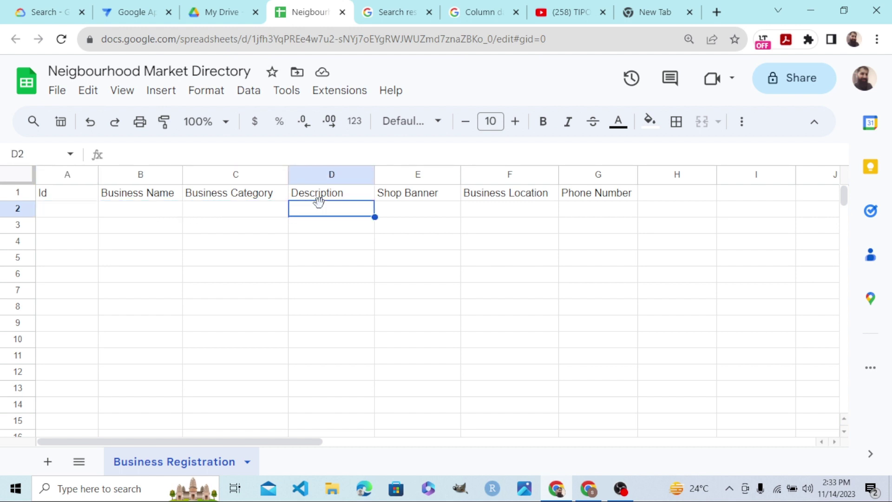
click(404, 217)
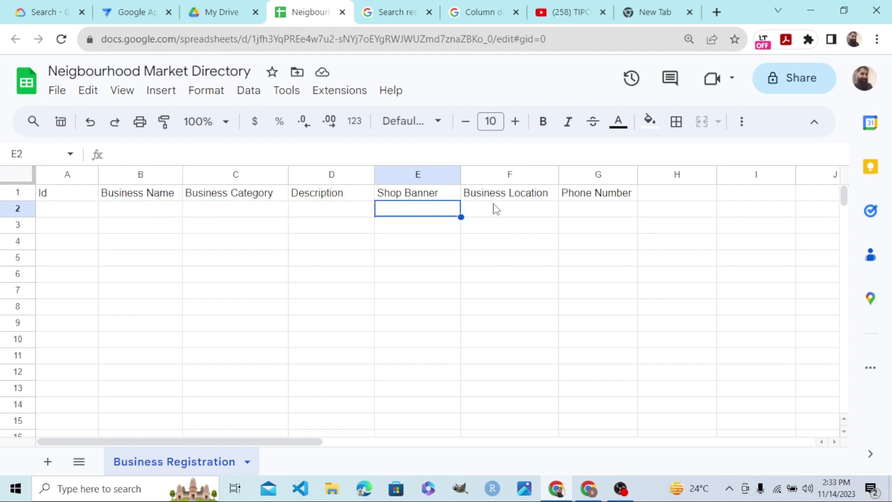
click(525, 210)
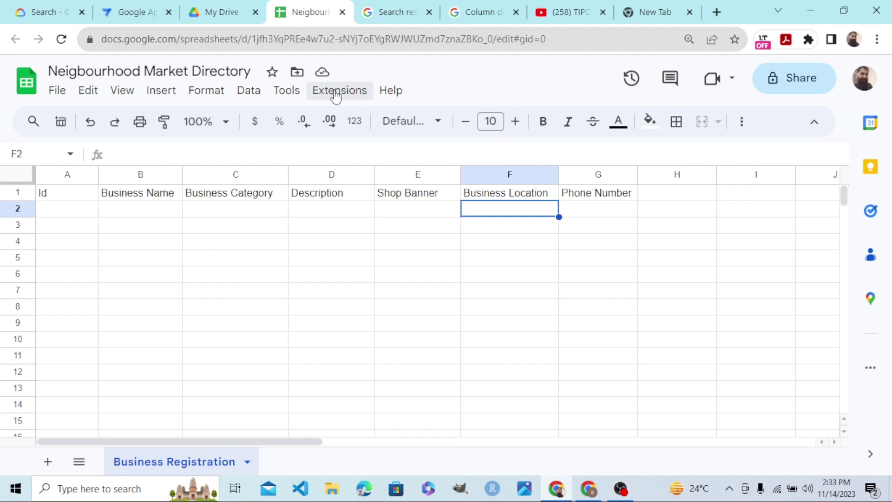
Create an AppSheet app from the spreadsheet via Extensions > AppSheet > Create an app.
click(336, 93)
mouse_move(355, 203)
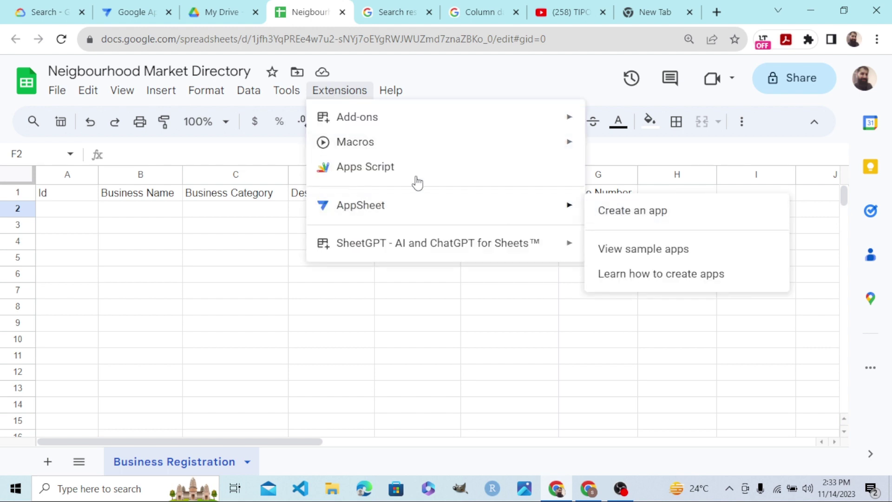
mouse_move(377, 212)
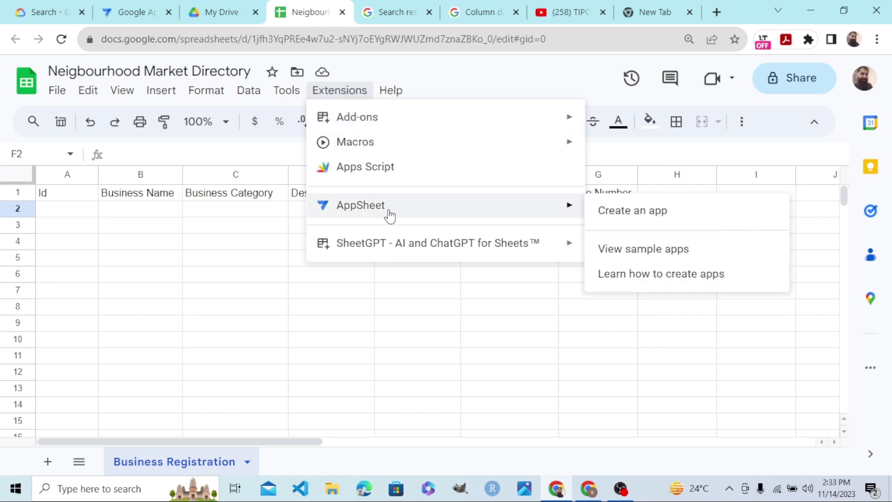
click(634, 212)
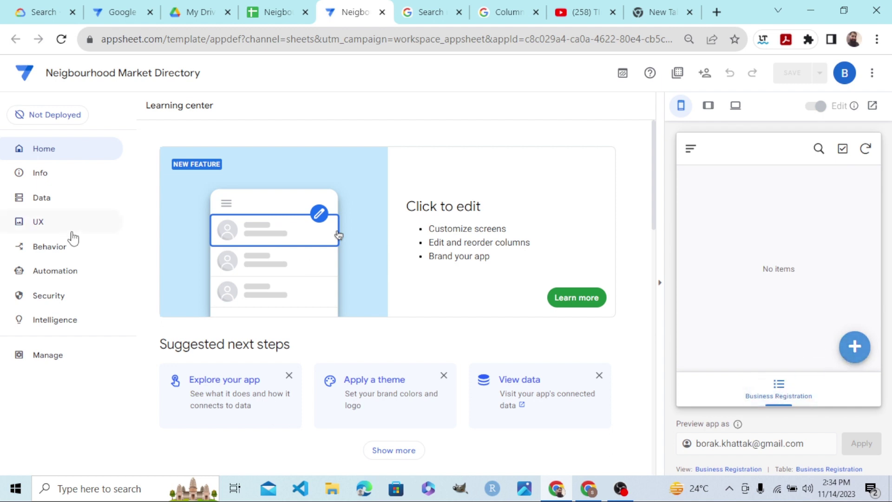
Open the Business Registration table's columns in the Data settings and review their types.
click(56, 205)
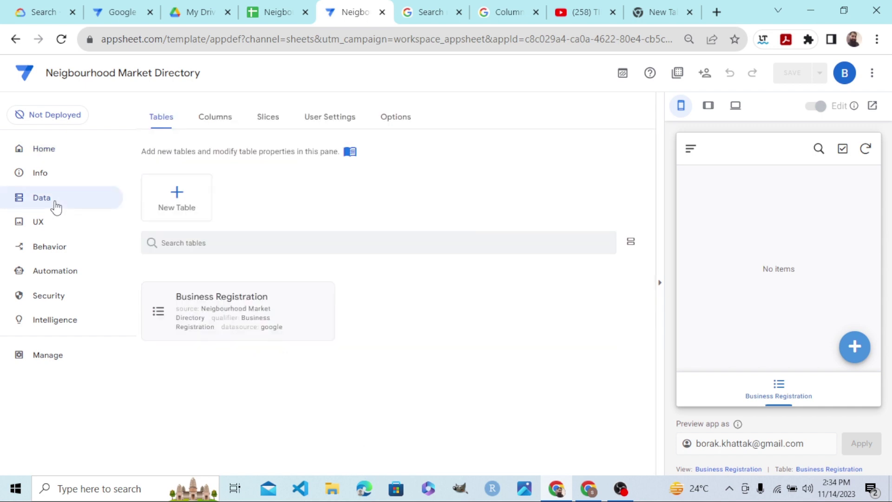
click(194, 320)
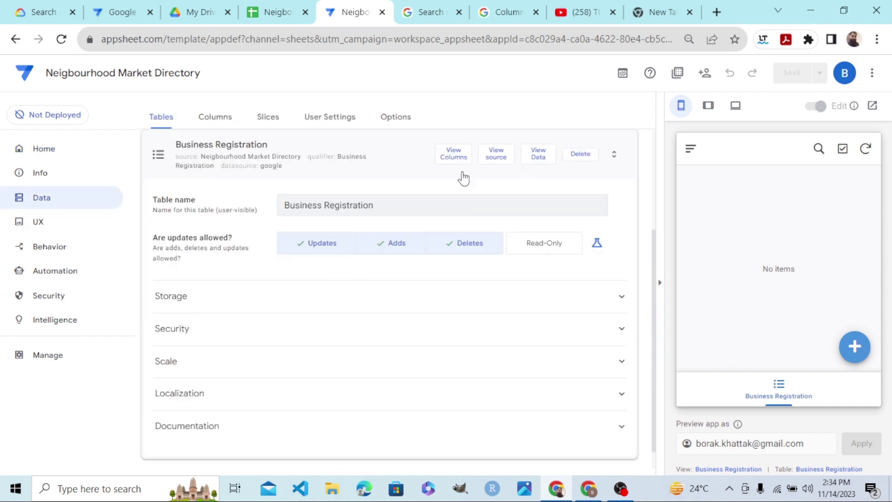
click(452, 155)
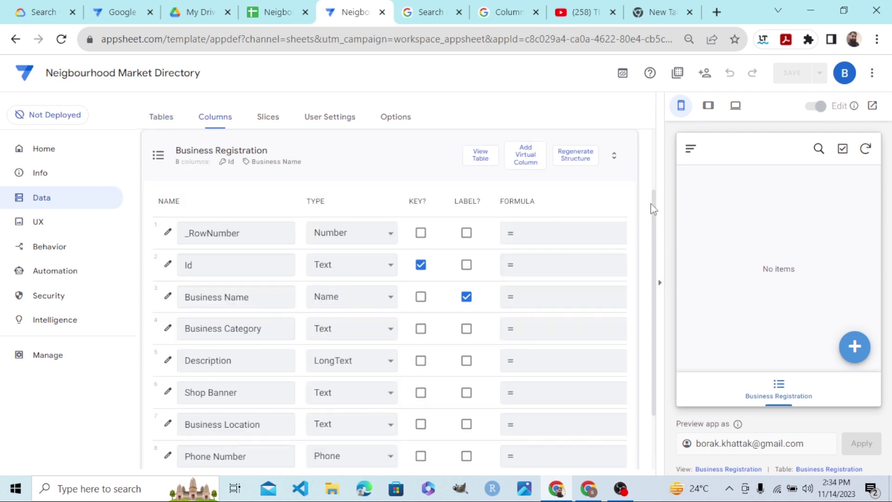
scroll(656, 216, down, 1)
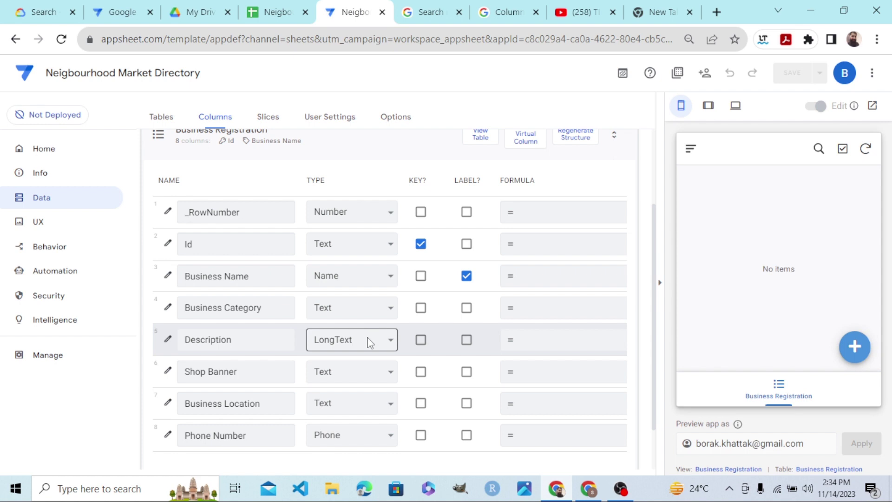
Set Shop Banner's type to Image and Business Location's type to Address, then save.
drag(654, 259, 655, 288)
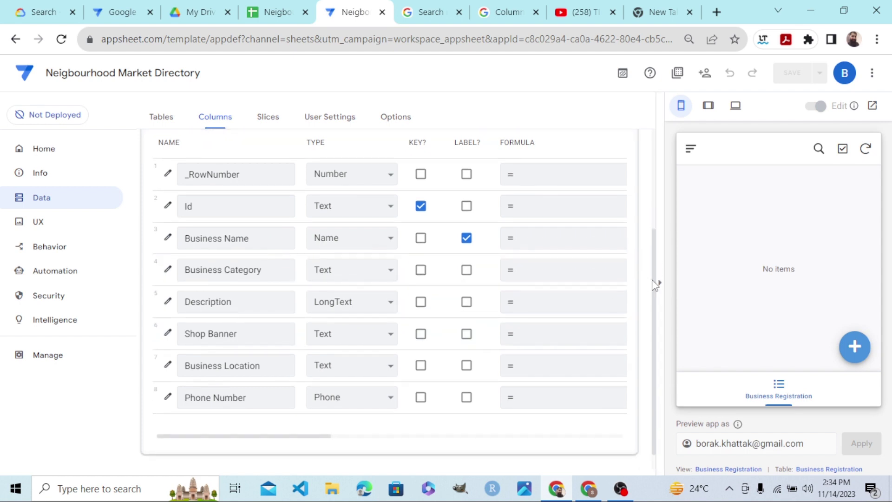
click(345, 344)
scroll(350, 305, down, 1)
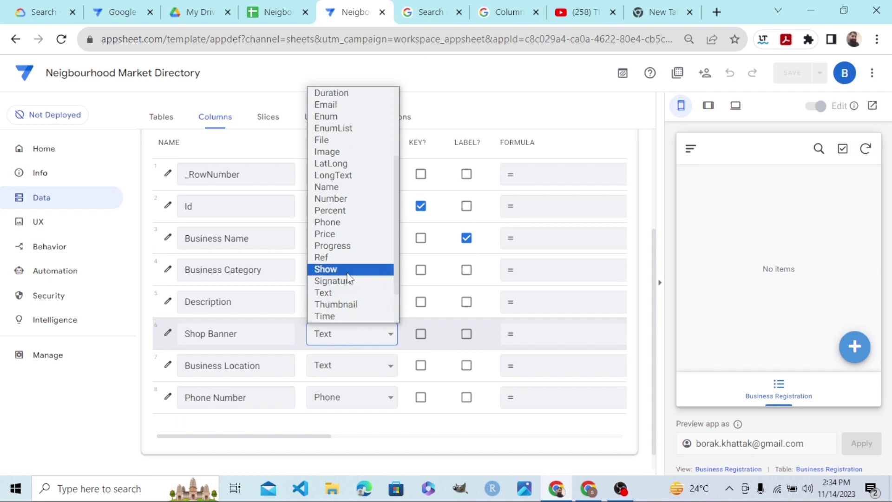
key(i)
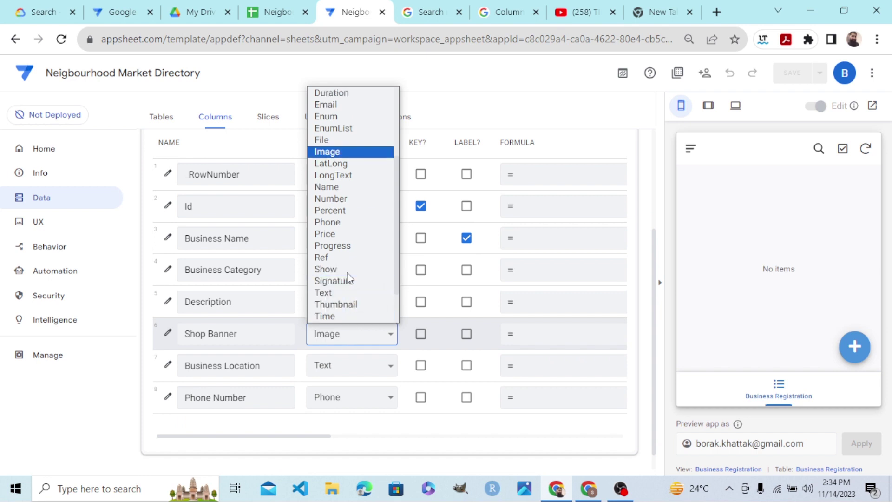
click(344, 151)
click(334, 372)
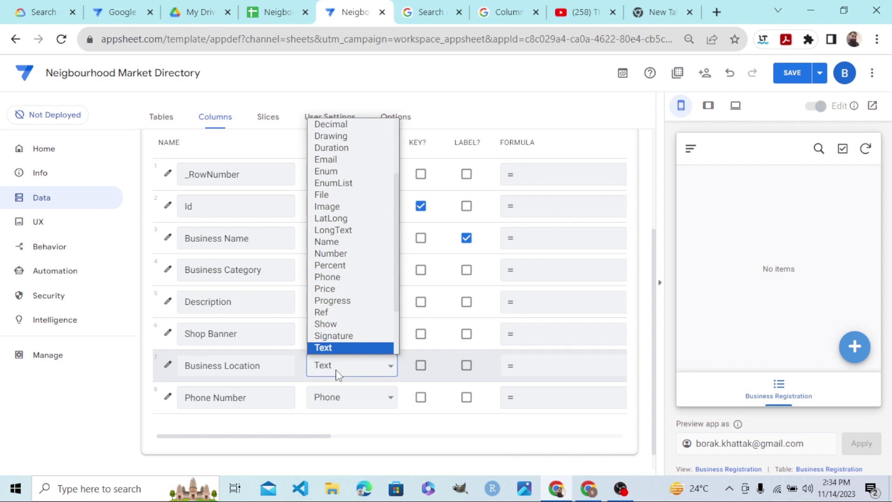
key(a)
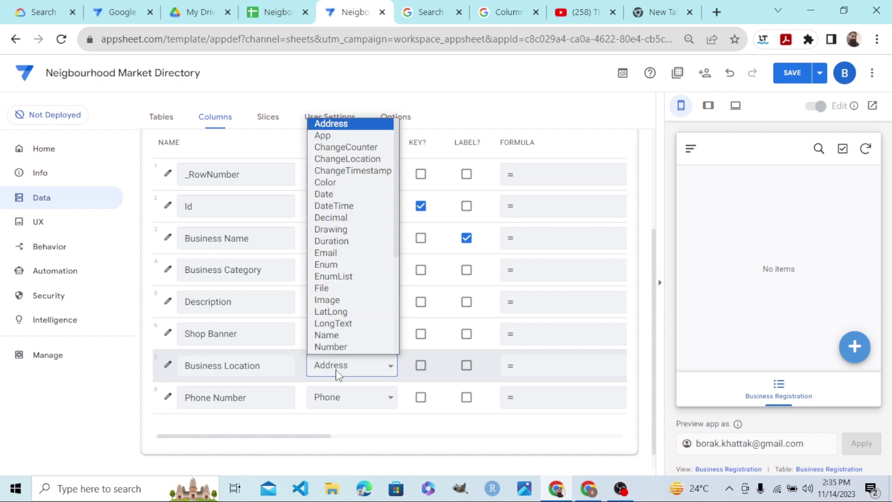
click(321, 123)
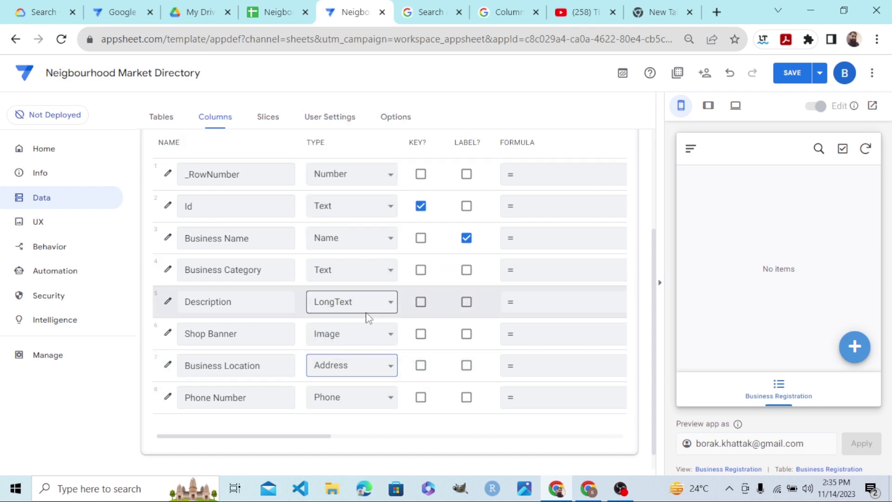
click(792, 73)
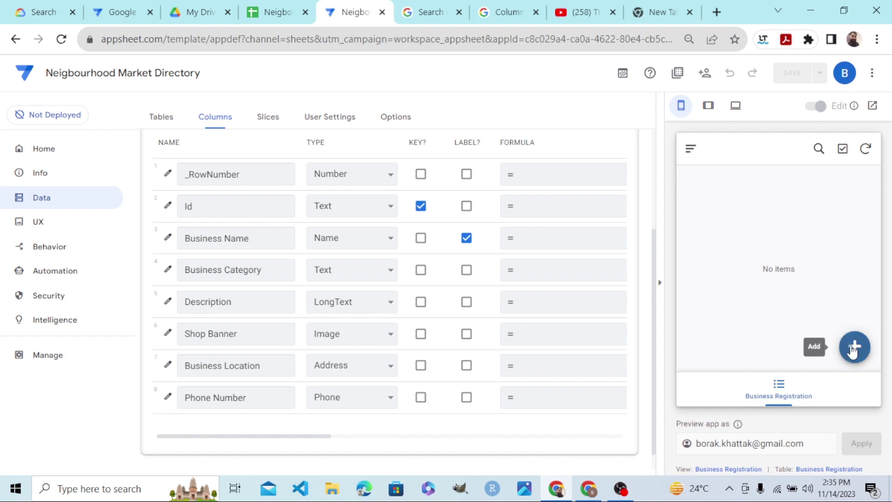
Add a new record named 'Home Food' with category Resturant.
click(853, 349)
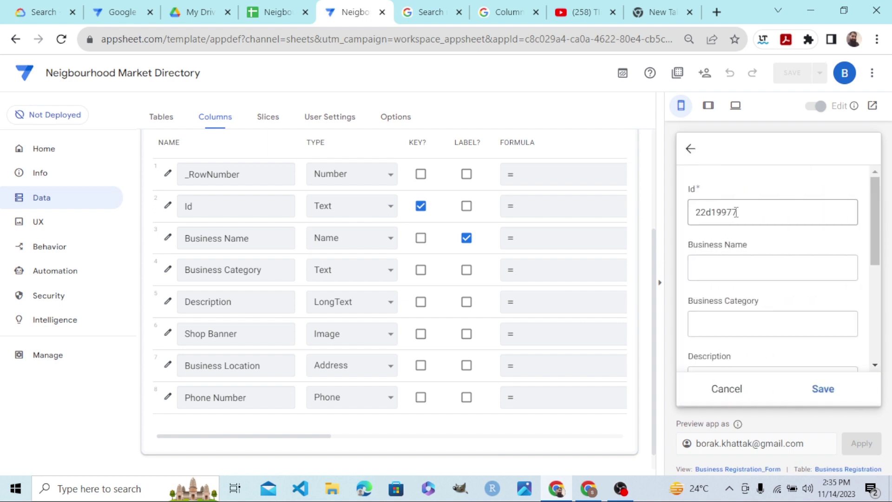
click(713, 267)
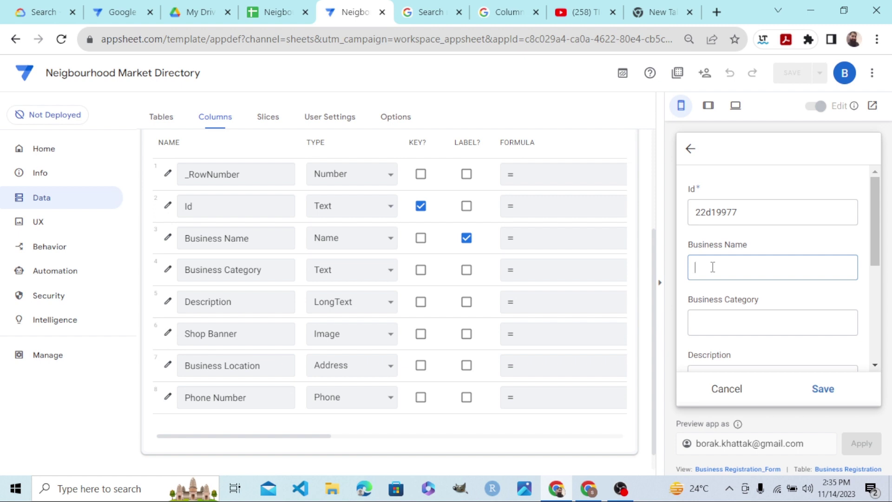
text(Home Food)
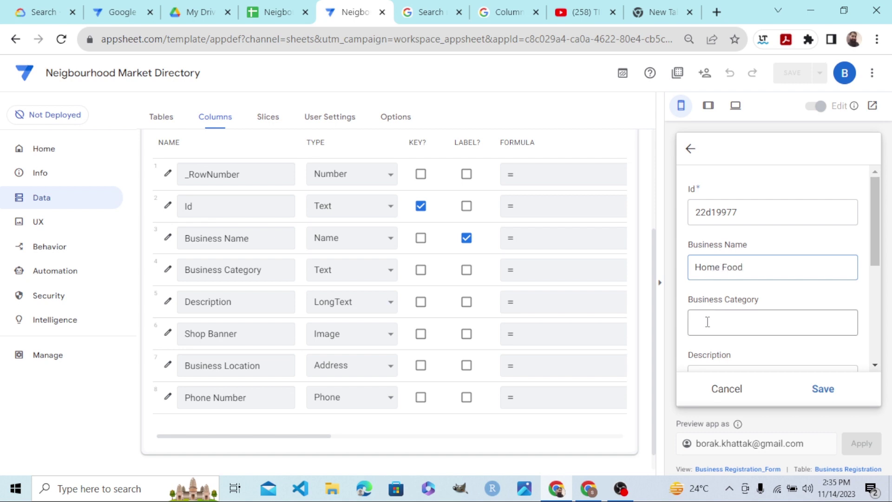
click(707, 322)
text(Res)
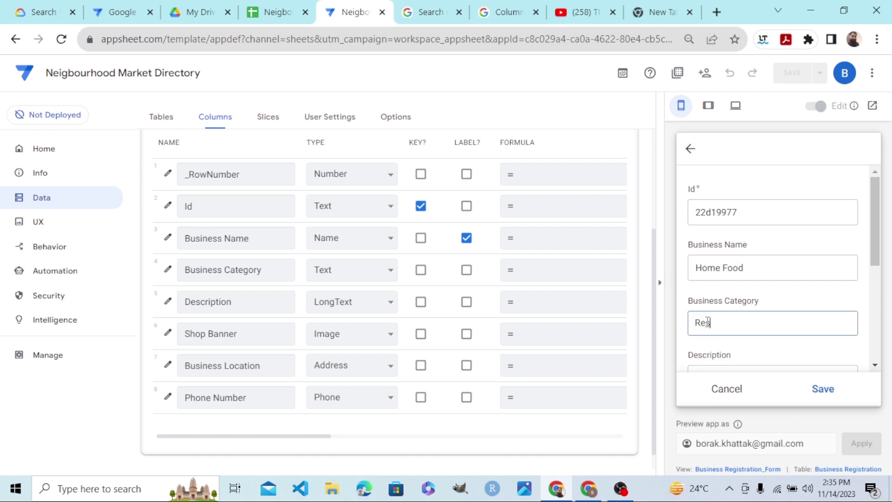
text(turant)
scroll(872, 226, down, 2)
Describe it as 'We provide home made food in the area' with banner homiefoodlogo_5.
click(739, 298)
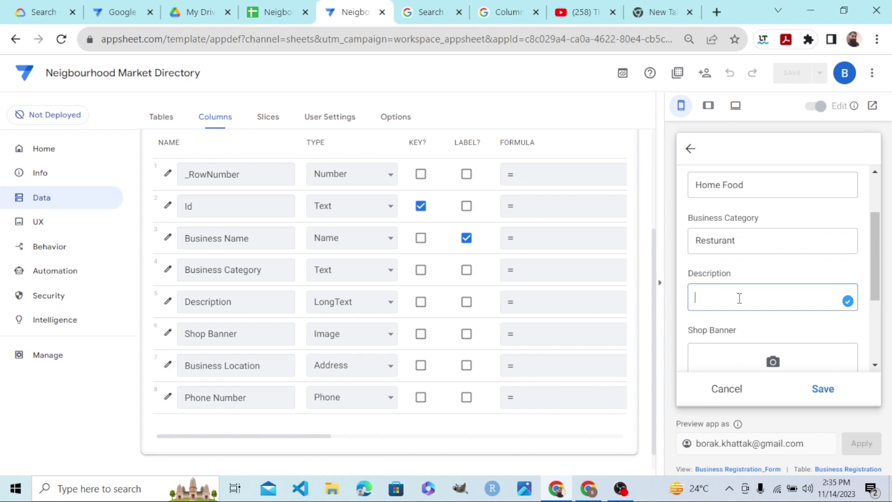
text(W)
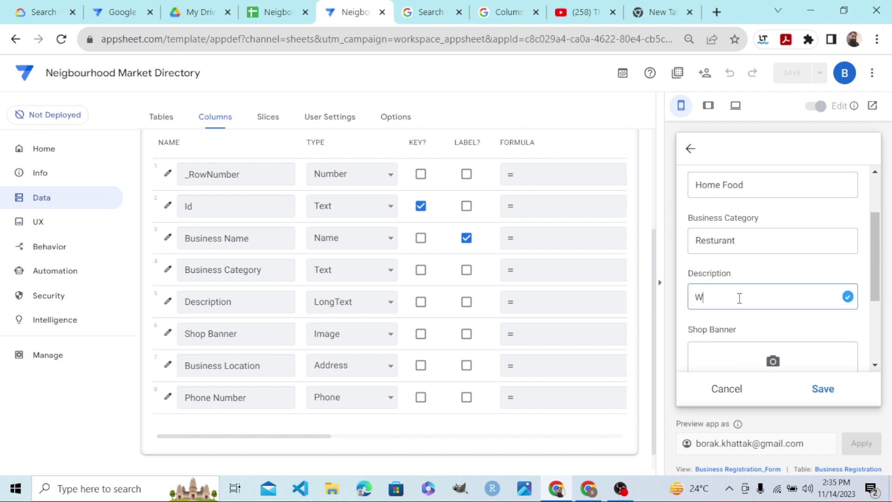
text(e provide home made food )
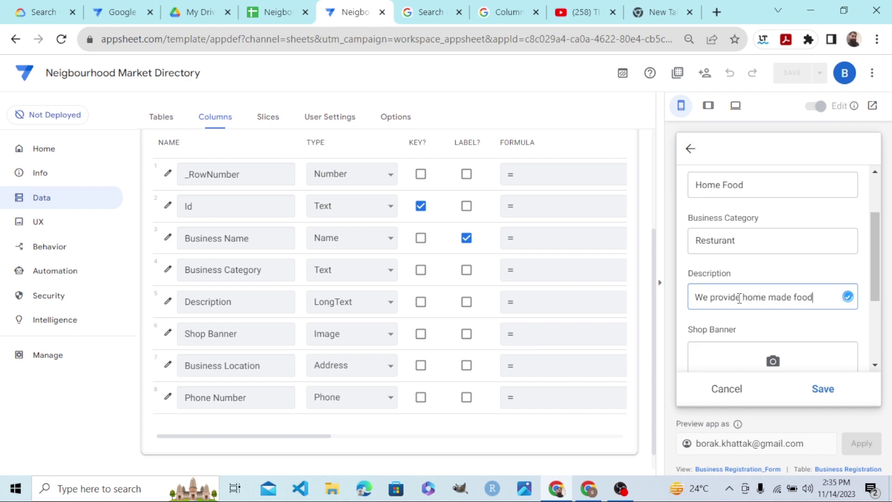
text(in the area.)
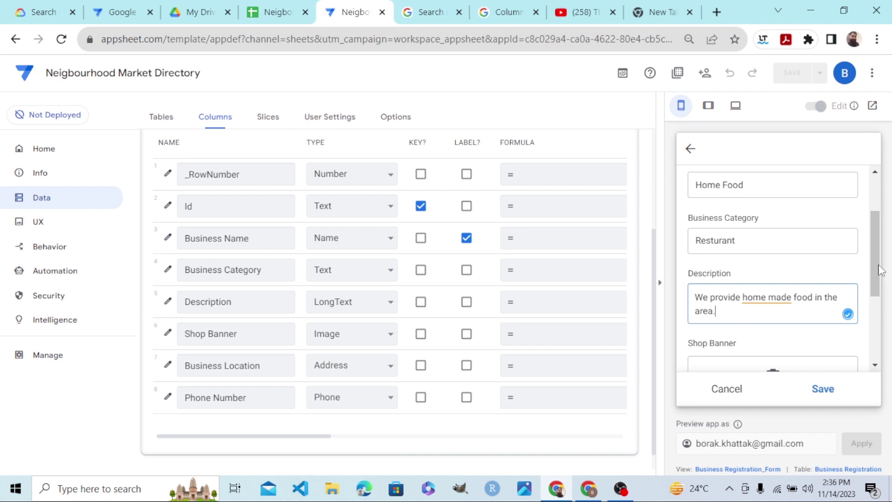
click(880, 284)
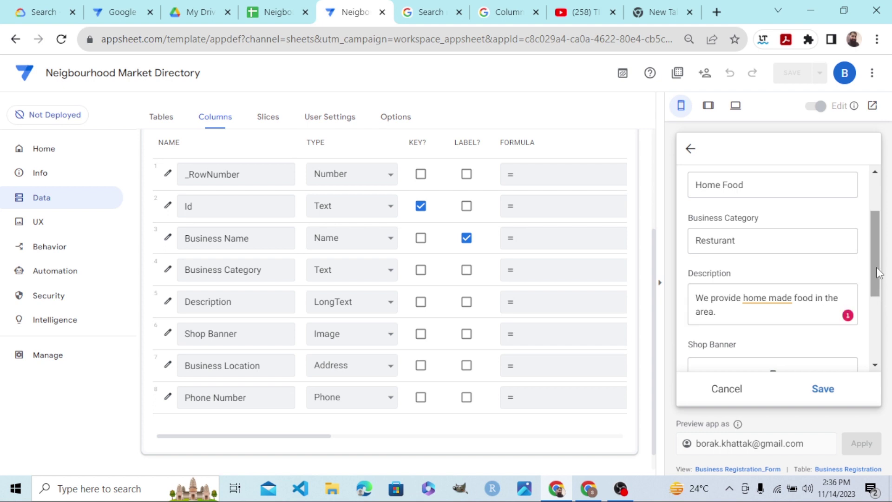
scroll(802, 299, down, 2)
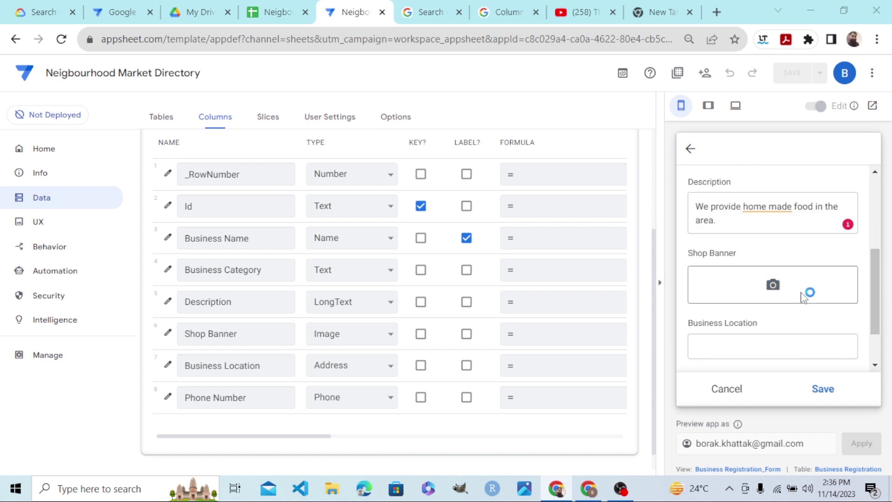
click(806, 295)
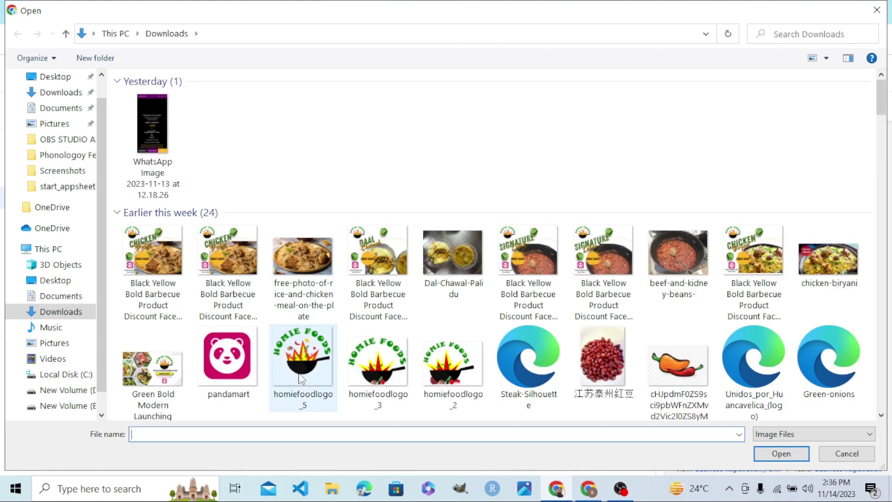
double_click(299, 378)
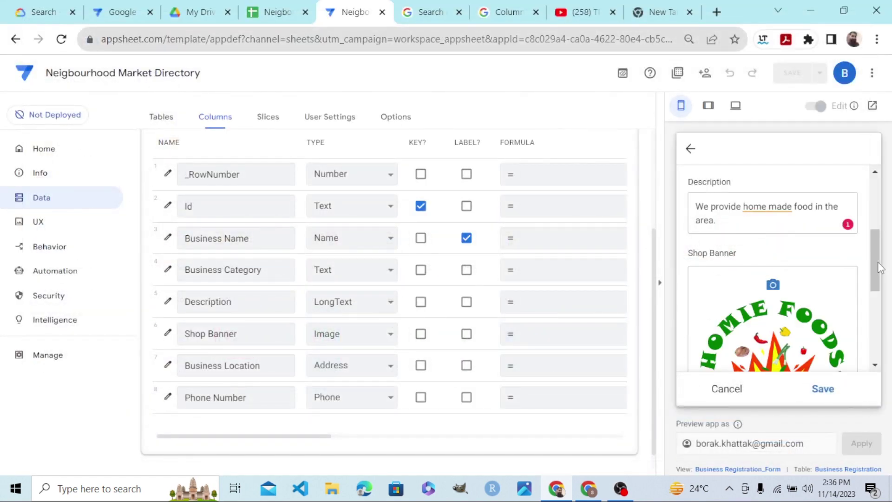
scroll(875, 264, down, 5)
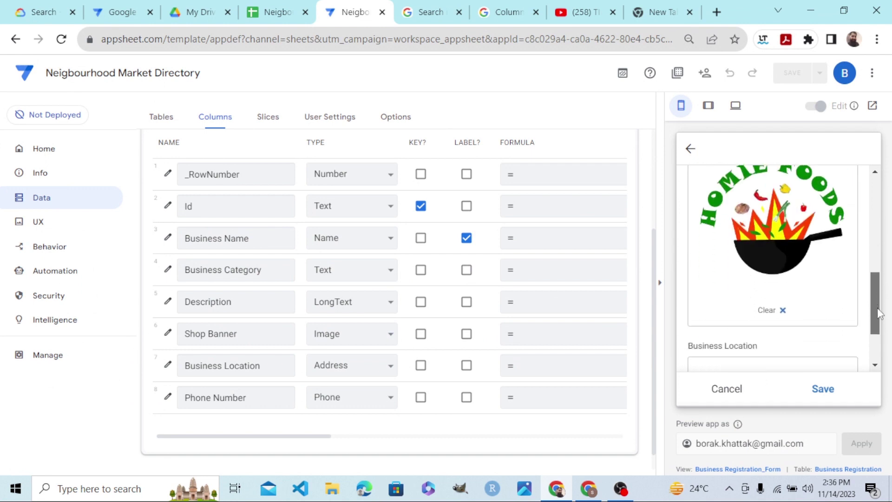
Enter the G-11 Markaz Islamabad location and the suggested phone number, then save Home Food.
click(762, 284)
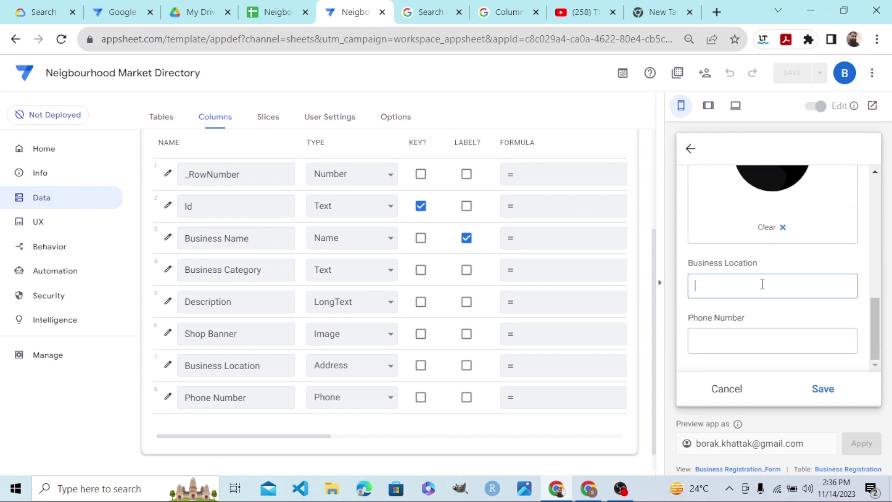
text(G-11 Markaz Islamabad Pakistan)
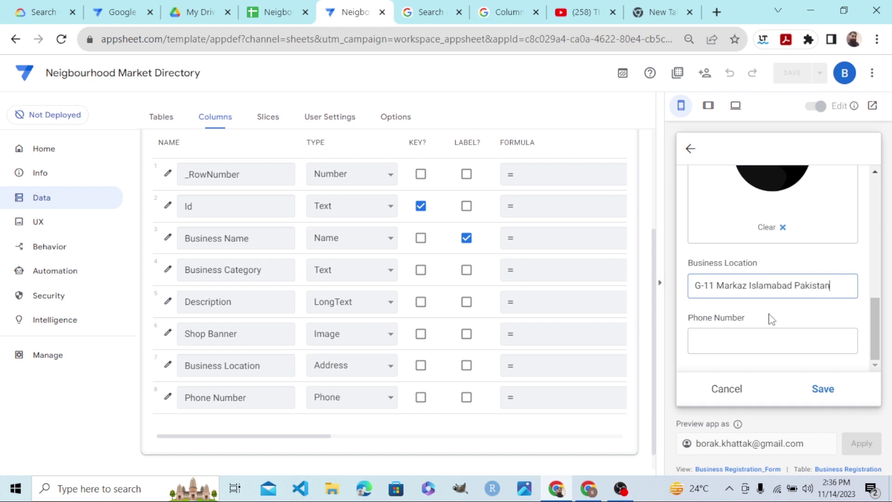
click(786, 335)
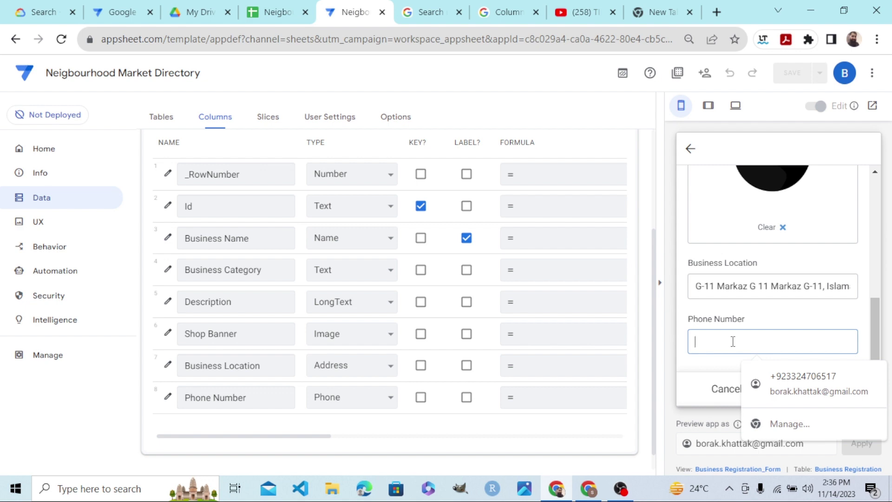
text(06517)
click(781, 376)
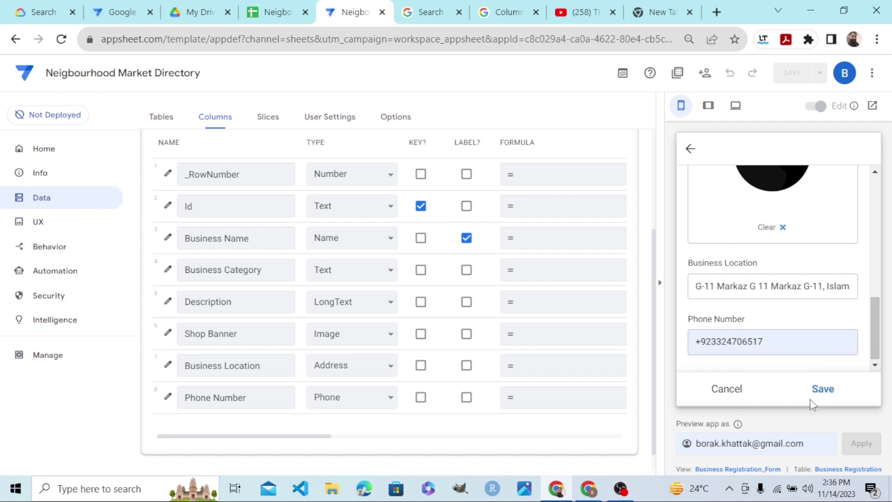
click(823, 390)
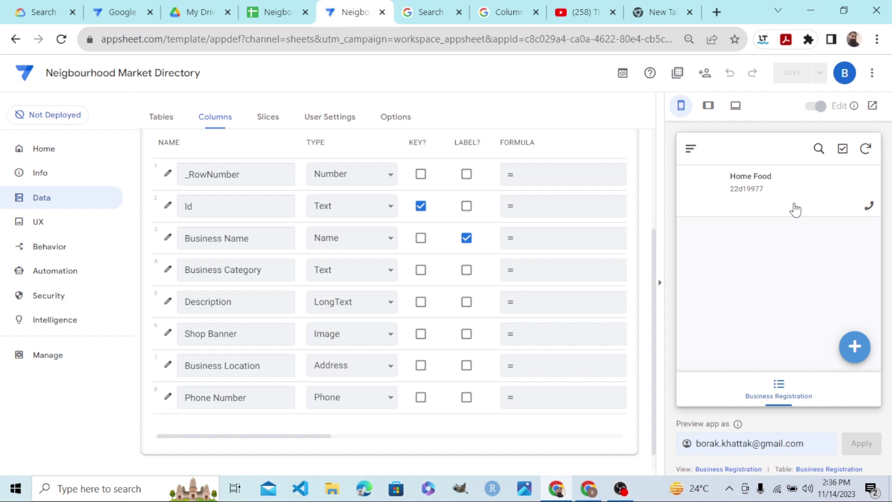
Change the Business Registration view's type to card and bring up its layout options.
click(31, 226)
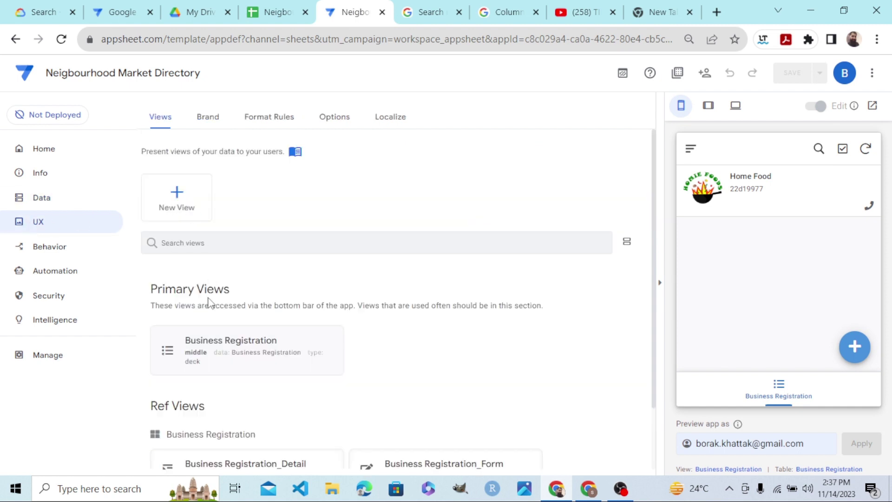
click(199, 353)
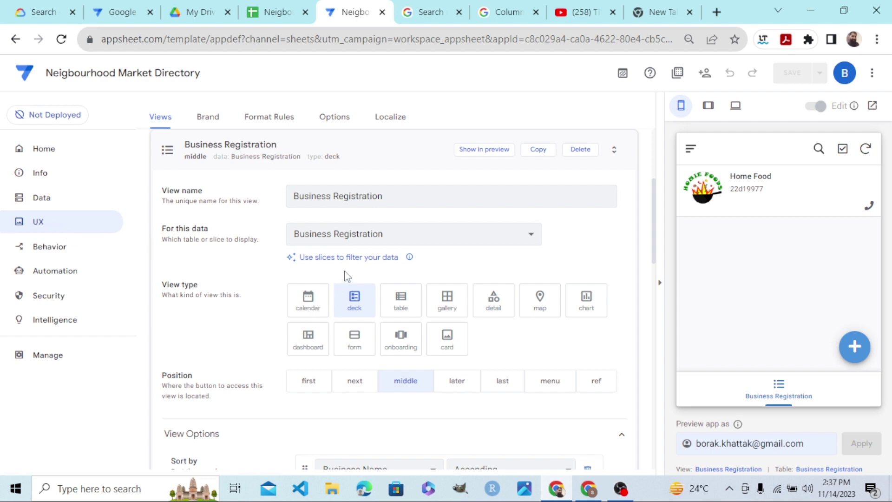
click(451, 339)
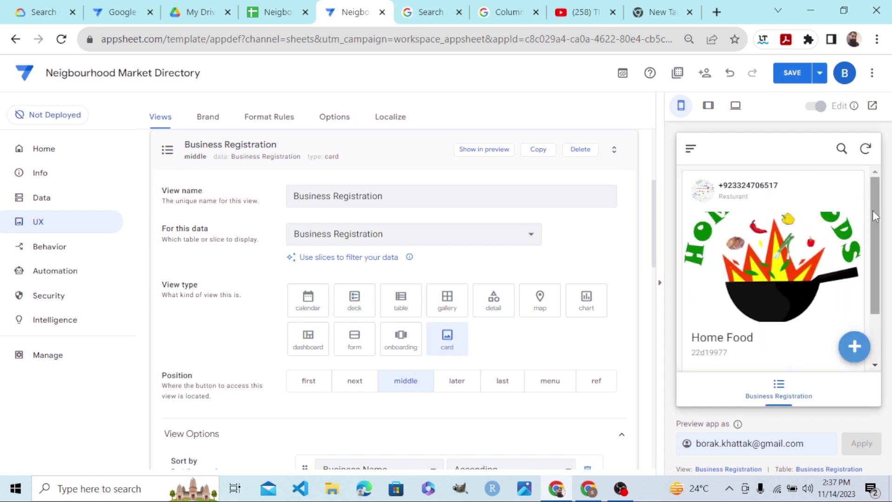
drag(873, 210, 890, 293)
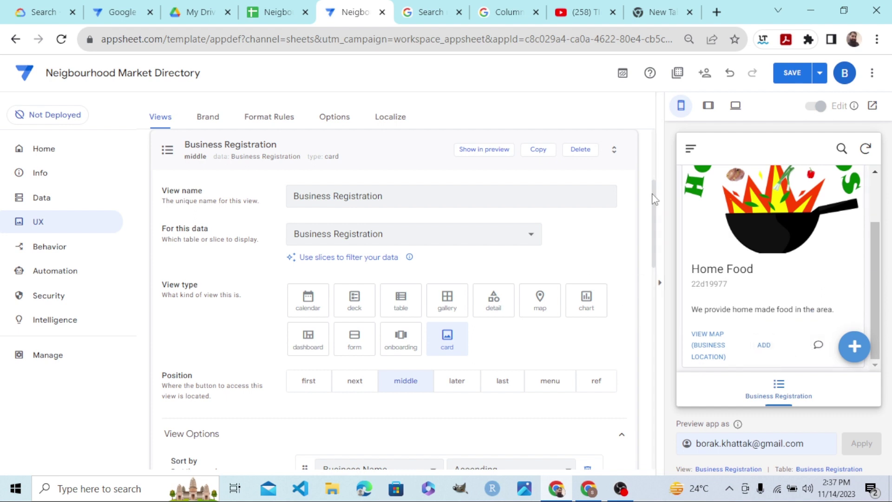
drag(654, 199, 658, 334)
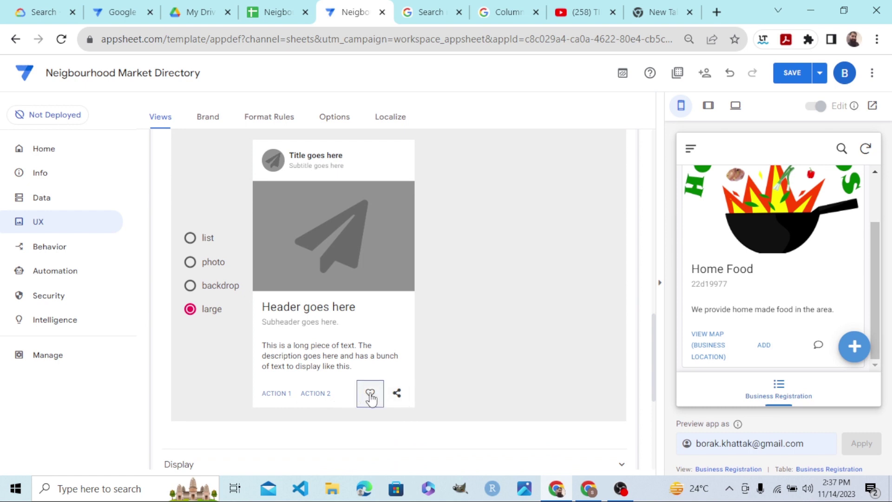
Make the card's heart action call the business phone number.
click(370, 395)
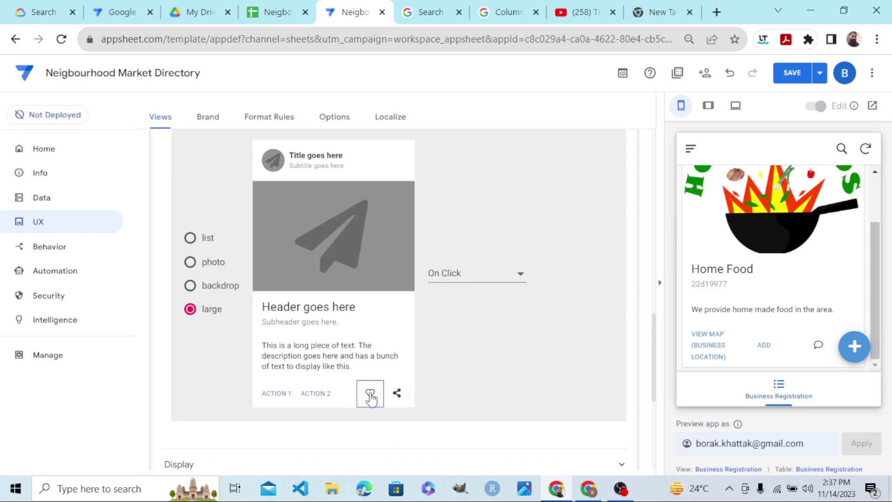
click(492, 273)
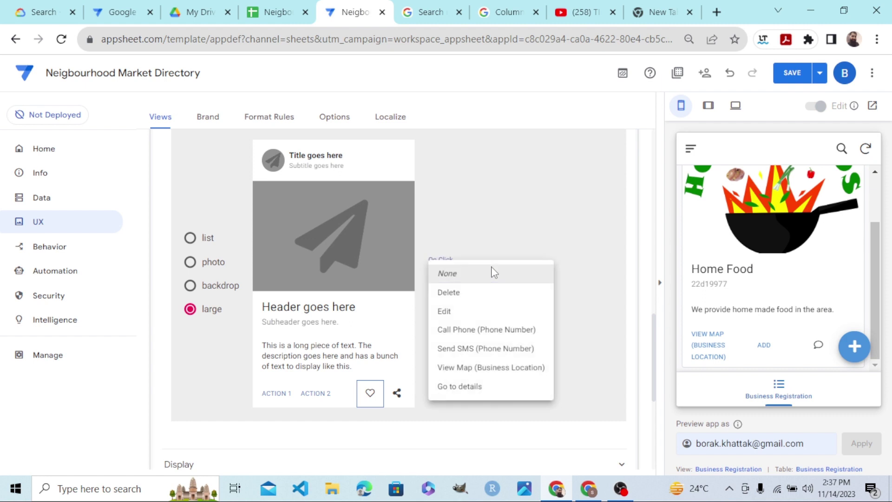
click(474, 330)
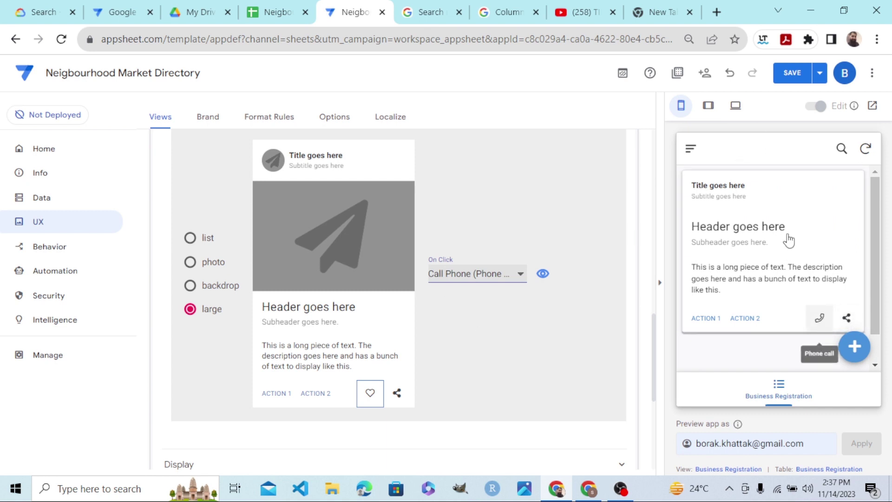
Show the Shop Banner column in the card image and save the app.
click(392, 243)
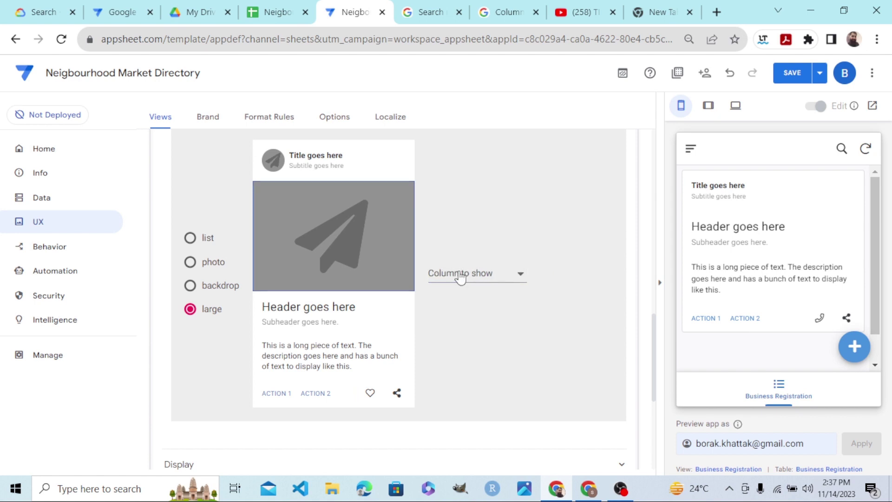
click(459, 274)
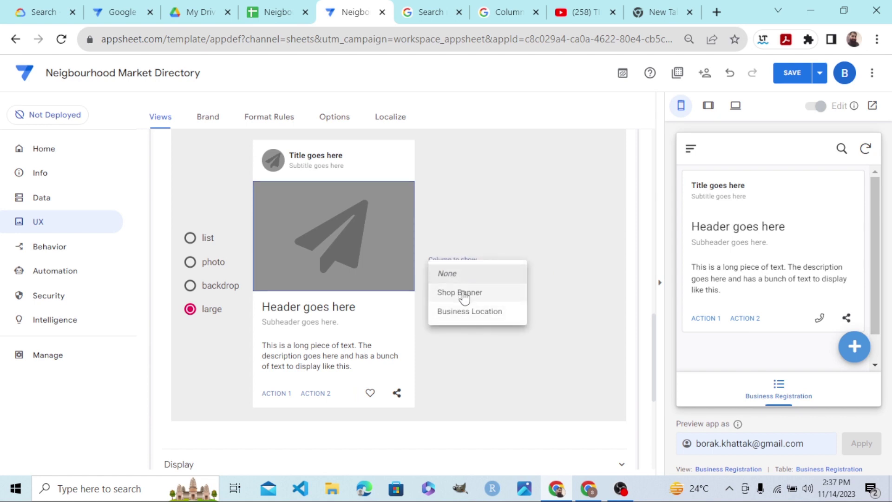
click(463, 291)
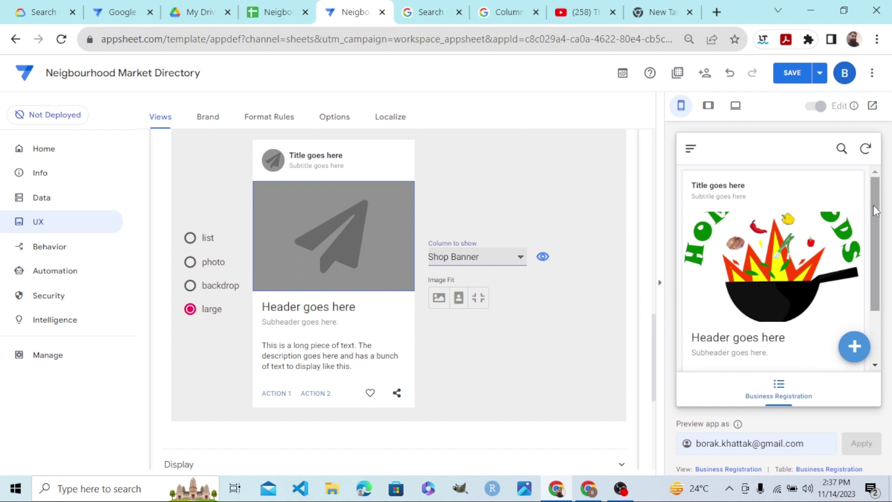
drag(874, 205, 874, 232)
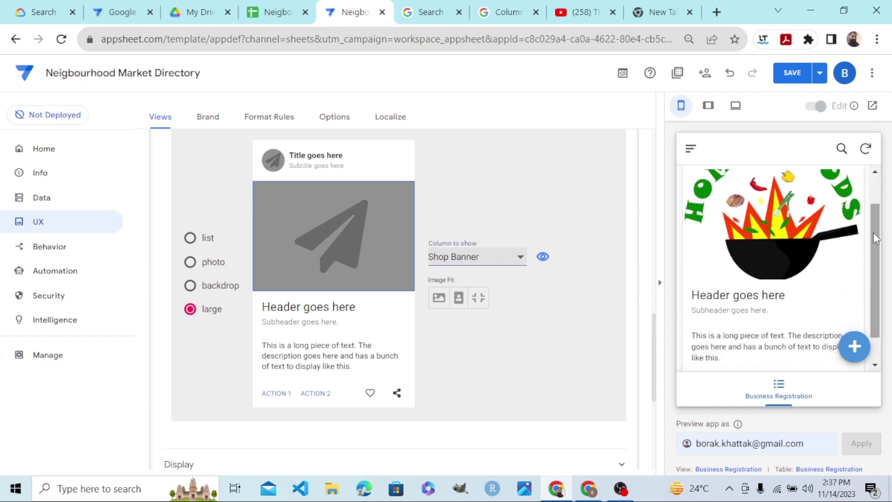
click(796, 80)
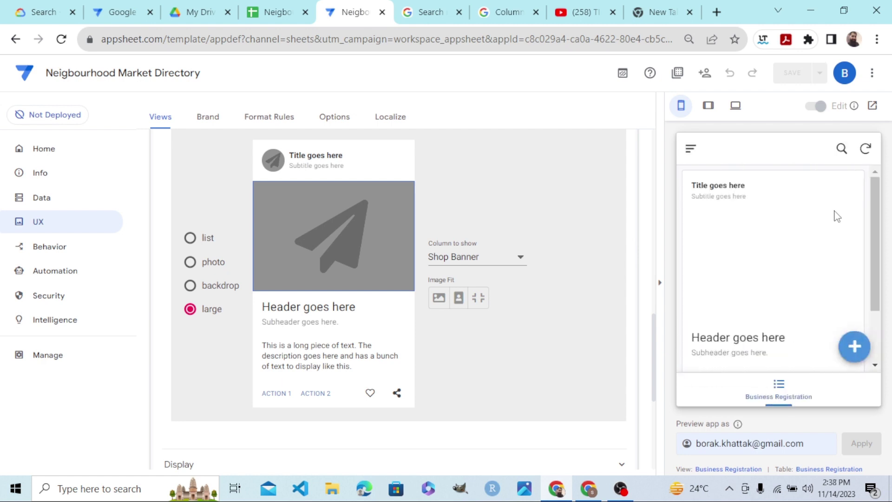
Add a new record named 'Car Mechanic' in the Auto Mechanic category.
click(855, 352)
click(744, 268)
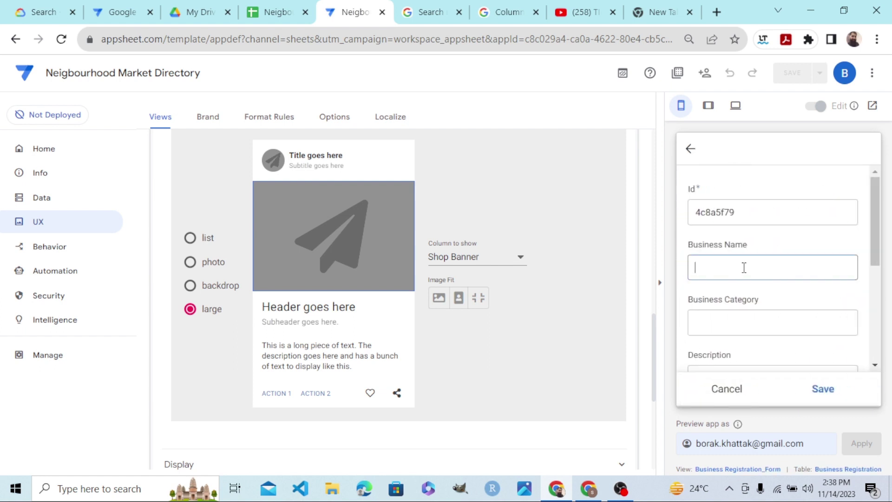
text(Car Me)
text(chanic)
click(723, 317)
text(Aut)
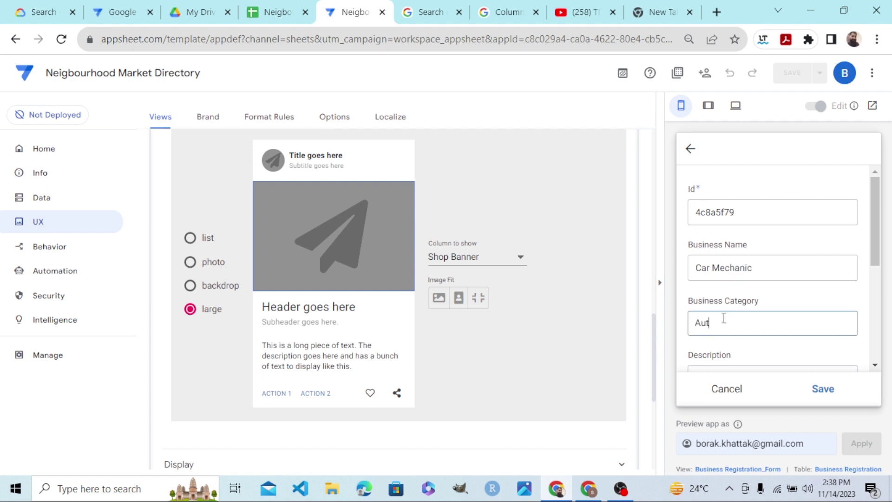
text(o Mechanic)
drag(878, 231, 872, 270)
Give it the description 'We fix cars' and upload the car service logo as banner.
click(754, 292)
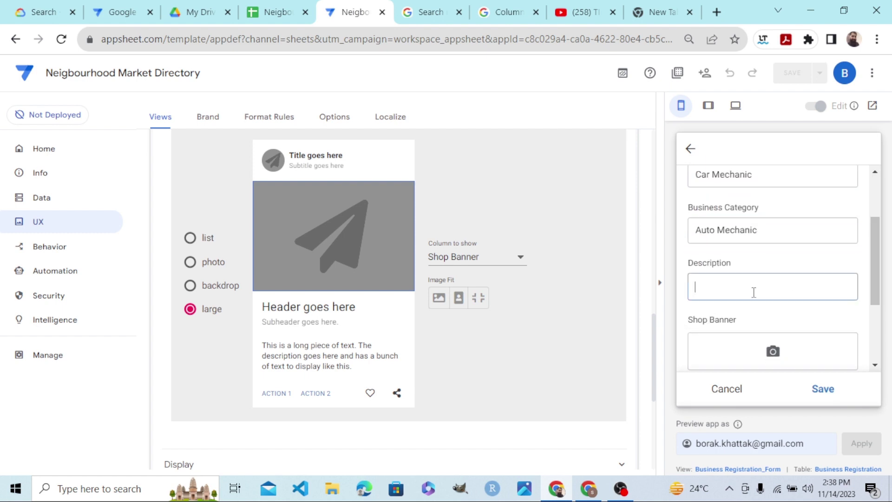
text(We )
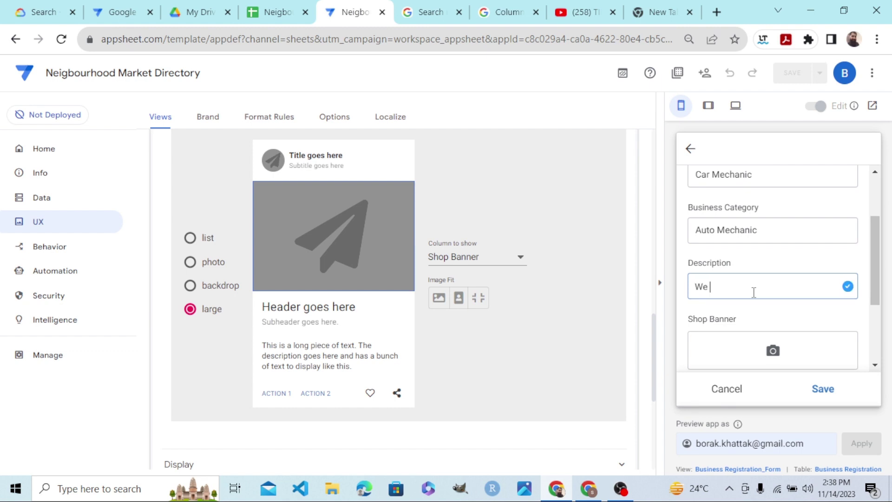
text(fix cars)
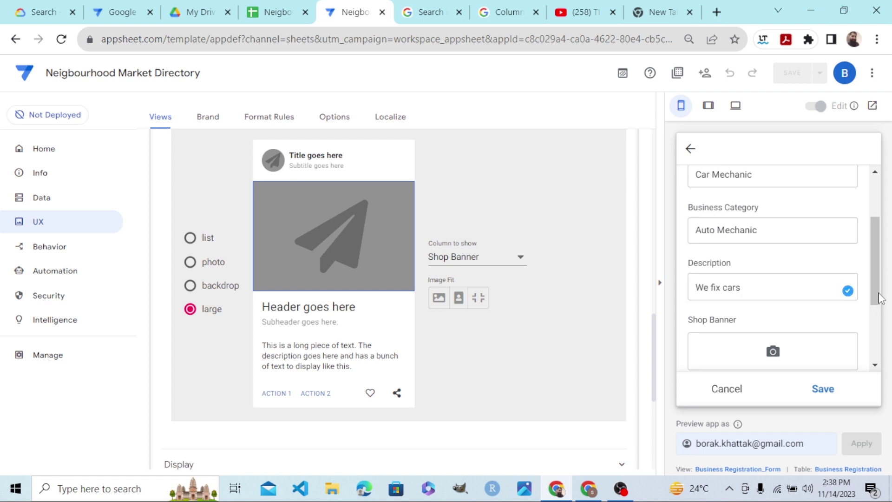
drag(876, 309, 875, 326)
click(787, 296)
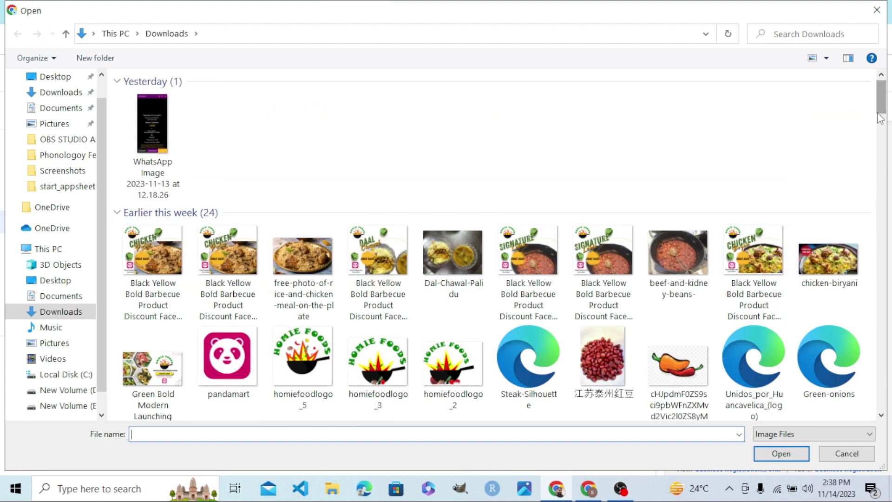
drag(881, 111, 883, 159)
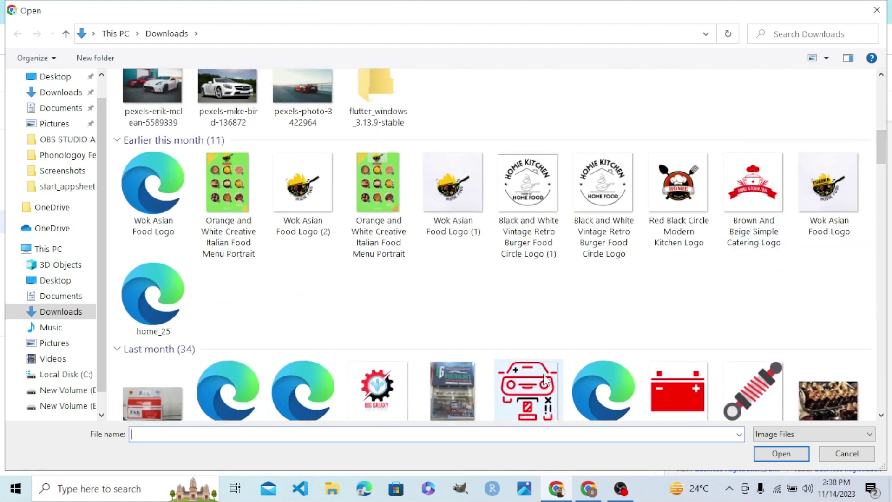
double_click(532, 389)
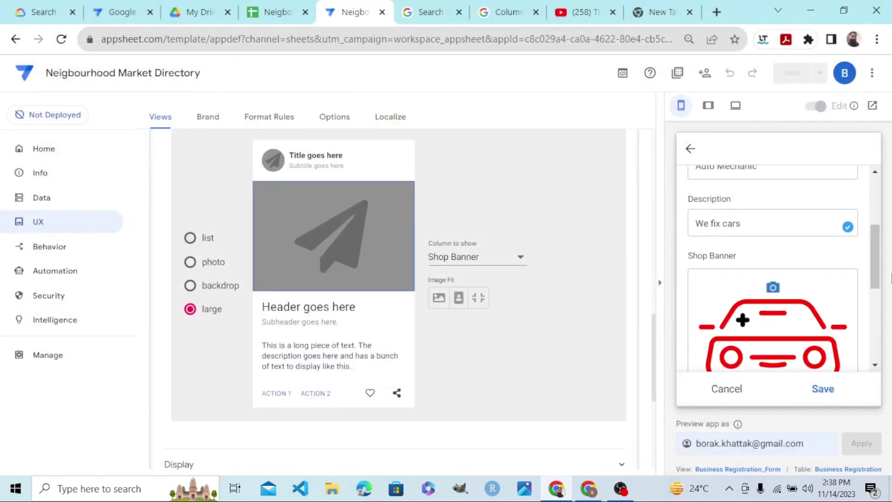
Set the location to the suggested G-11 Markaz Islamabad address, enter the phone number, and save.
drag(874, 263, 875, 325)
click(777, 308)
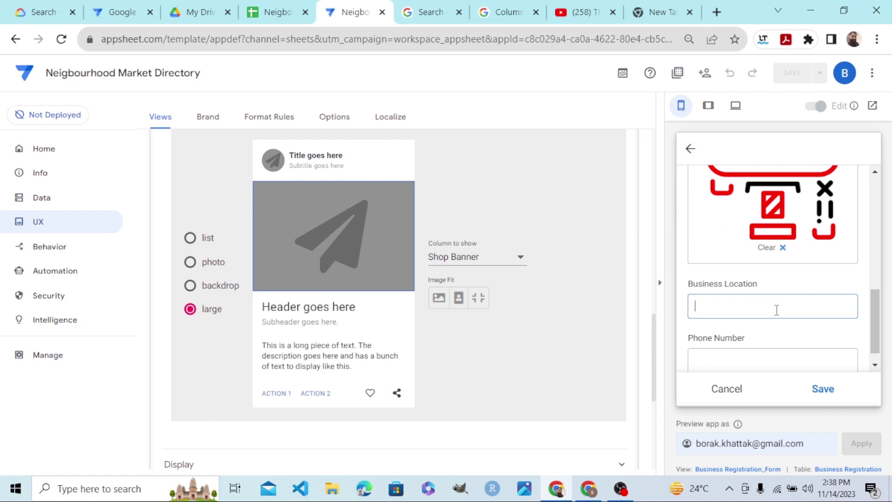
text(G-11 Markaz)
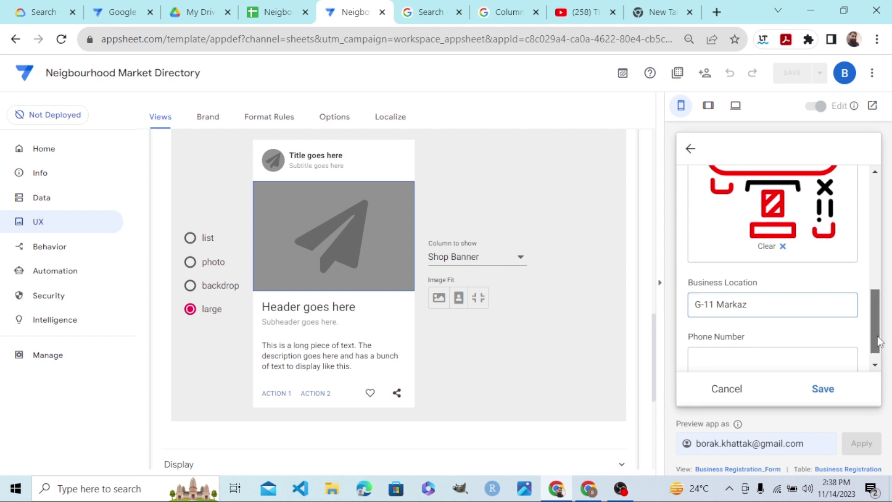
scroll(781, 340, down, 1)
click(762, 345)
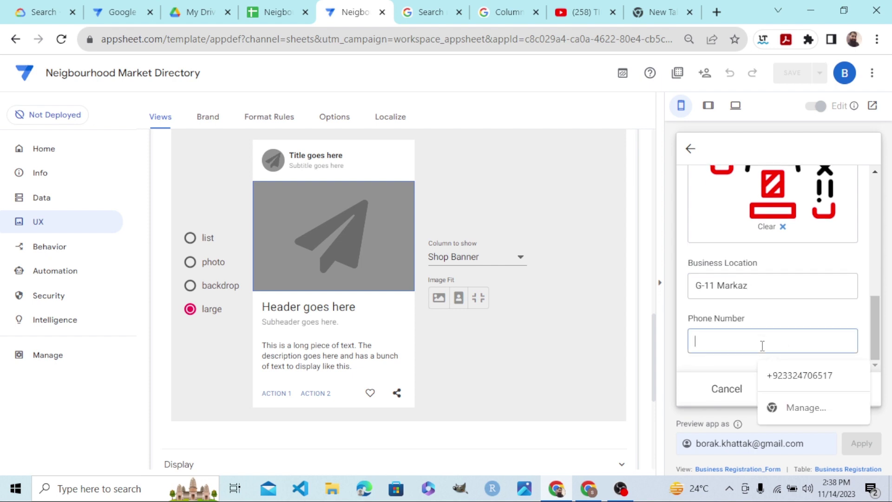
click(771, 285)
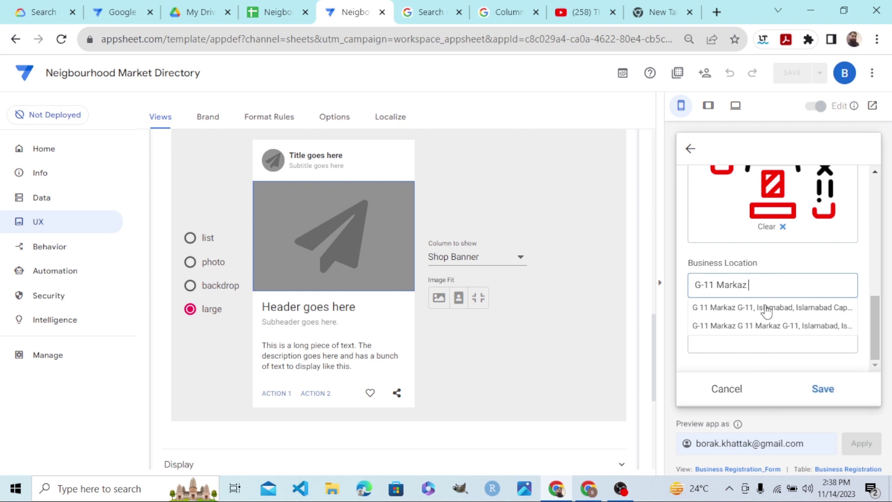
click(768, 308)
click(757, 349)
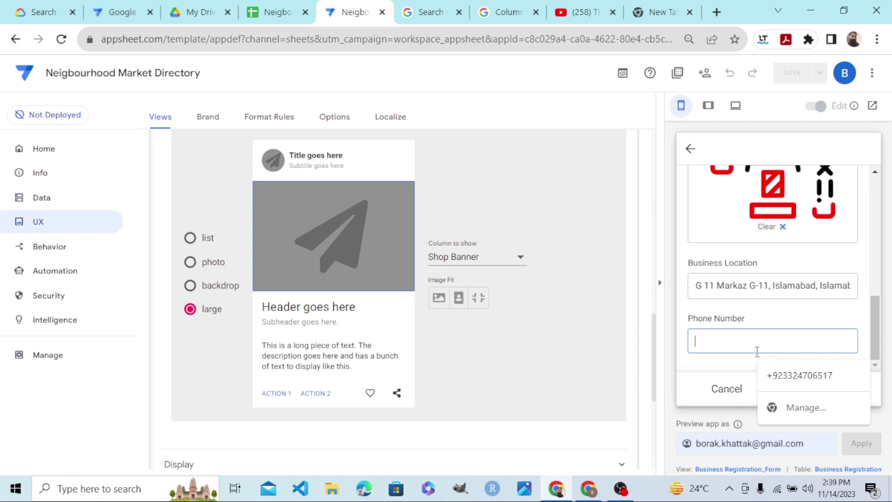
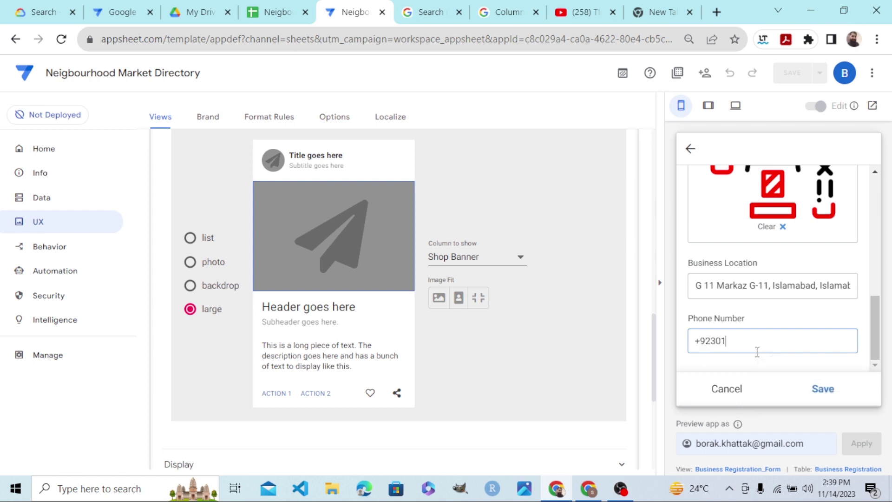
click(823, 390)
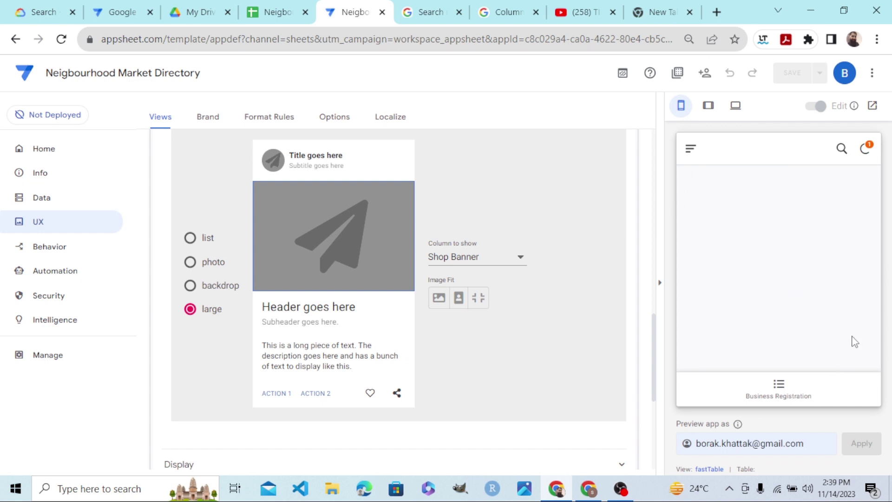
Search the Business Registration cards for 'restu', then erase the term to show every banner.
click(794, 386)
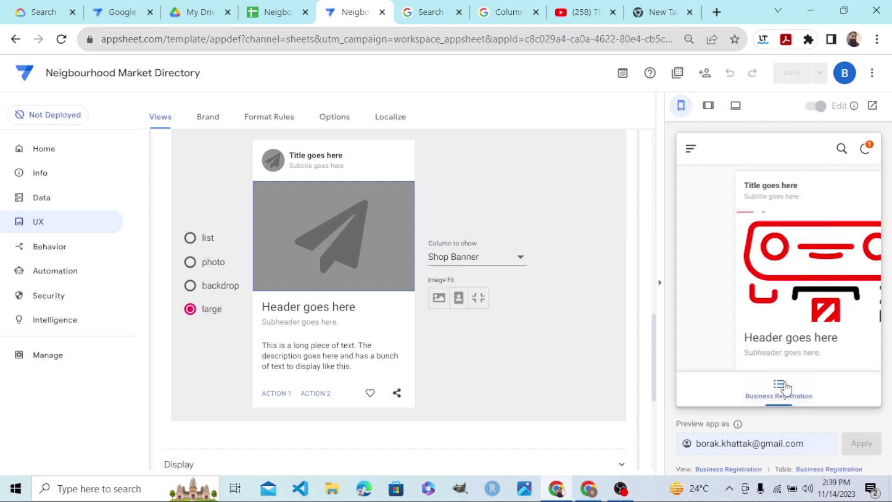
drag(879, 223, 858, 178)
click(842, 149)
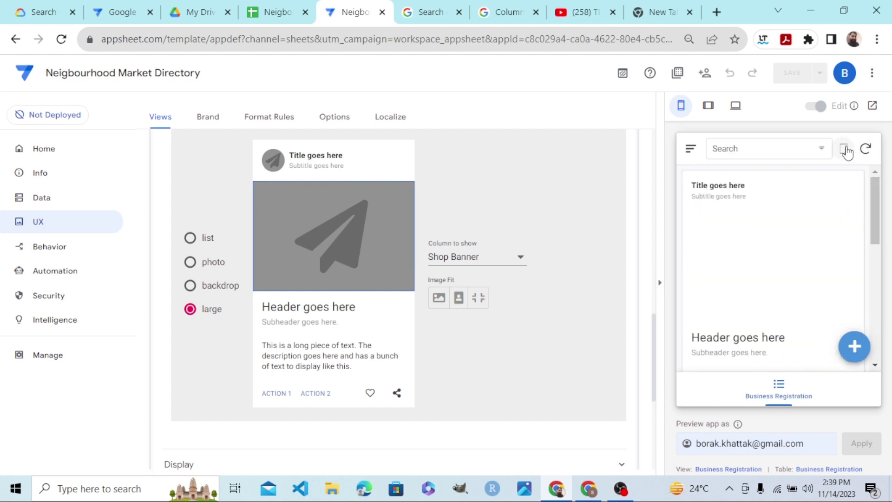
click(773, 153)
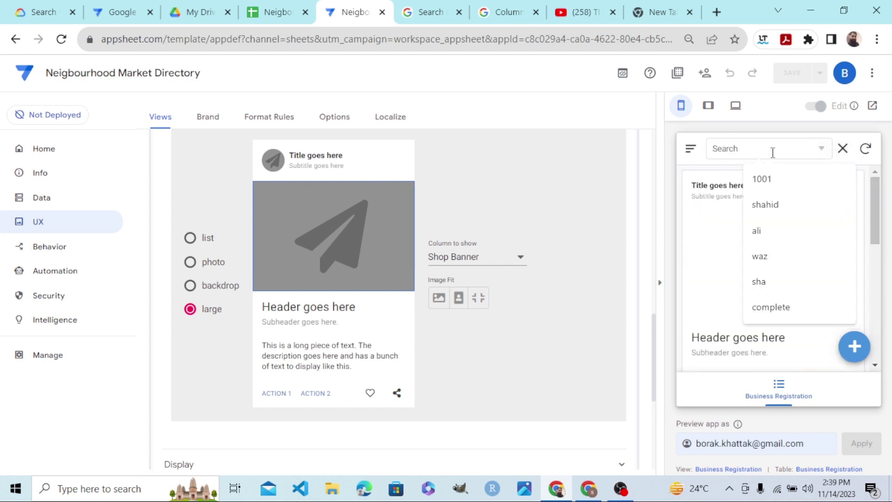
text(restu)
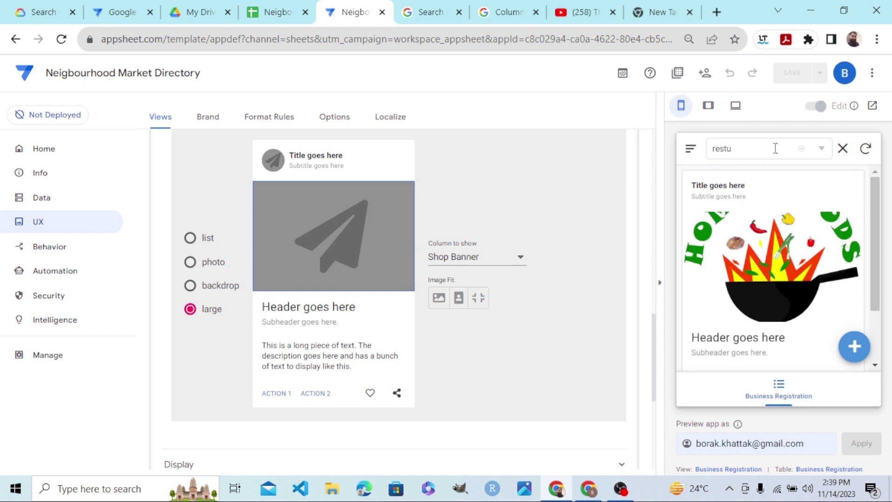
key(BackSpace)
key(BackSpace)
key(BackSpace)
key(BackSpace)
key(BackSpace)
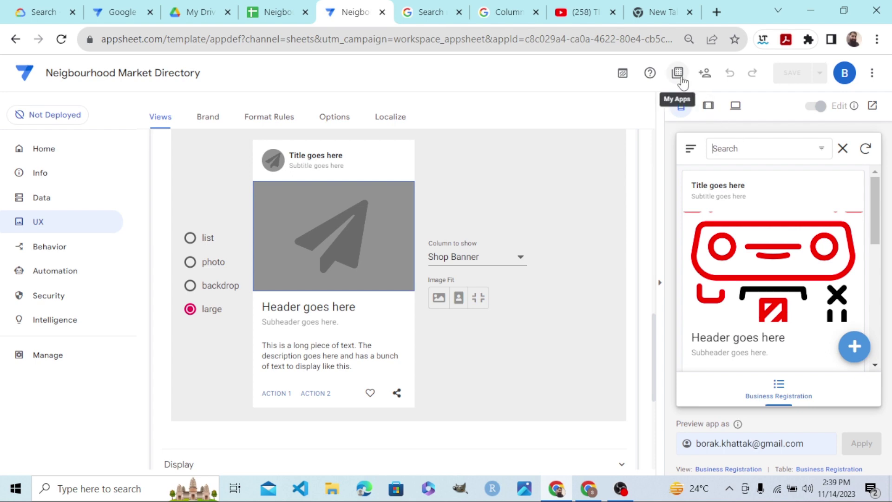
Copy the Install Link from the Share app sharing links.
click(705, 74)
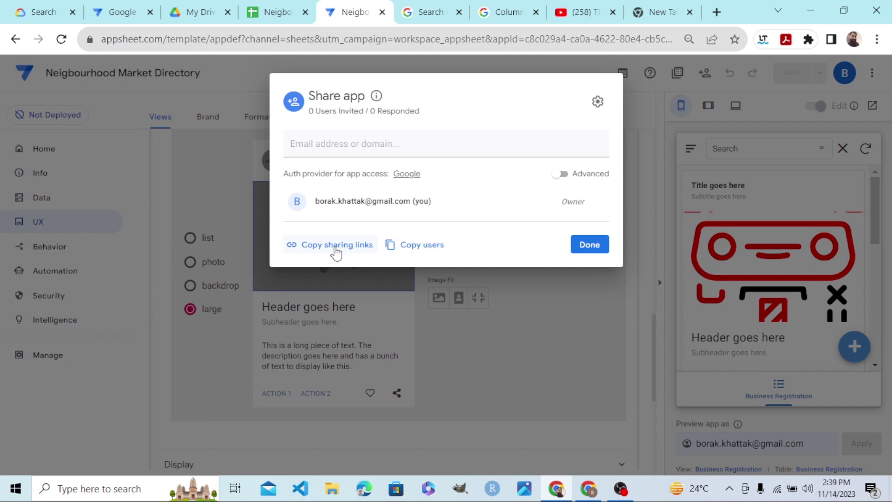
click(335, 251)
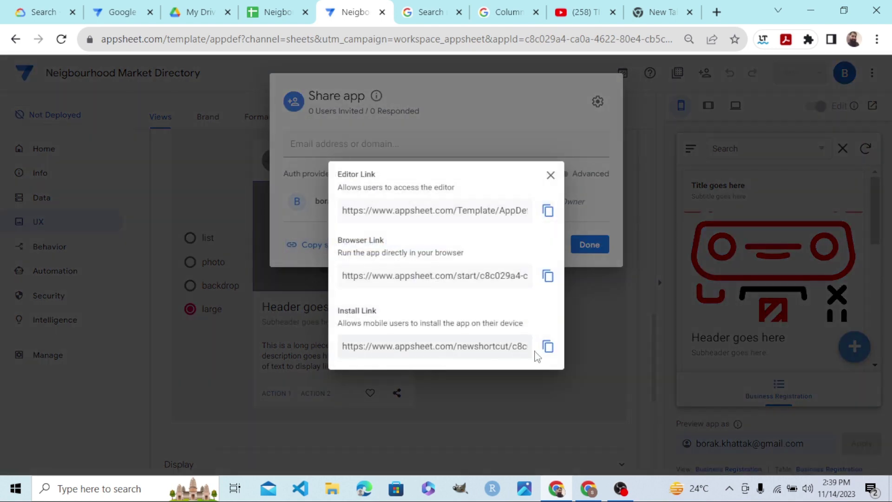
click(548, 347)
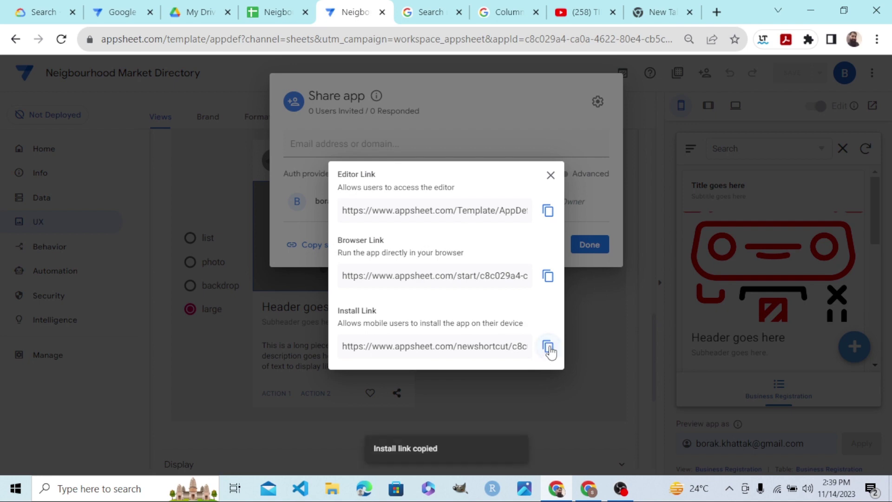
click(716, 12)
Load web.whatsapp.com in the new Chrome tab.
click(350, 36)
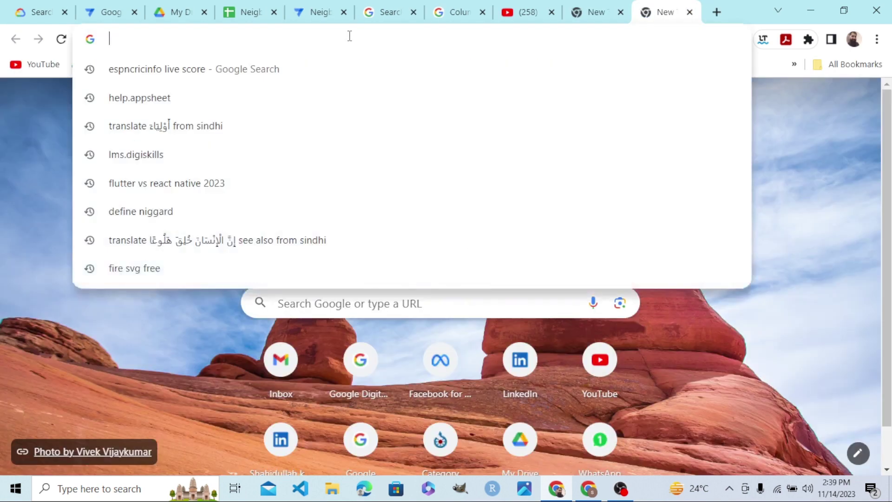
text(web.whatsapp.com)
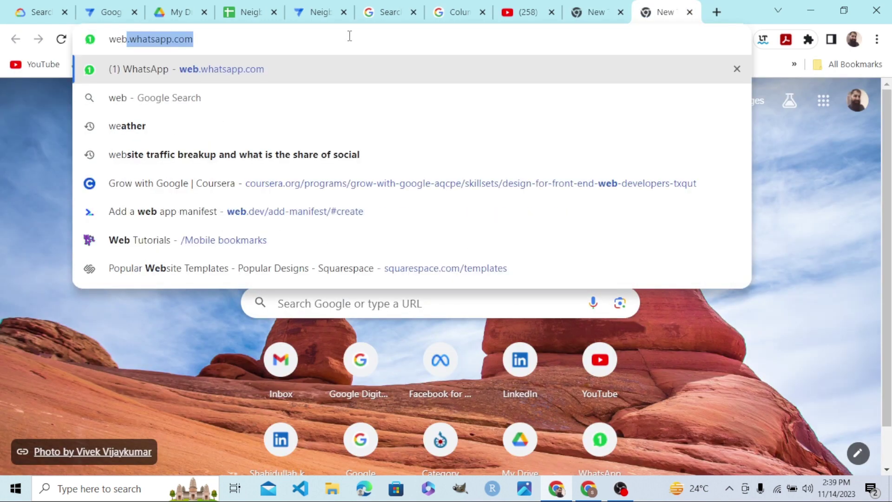
key(Return)
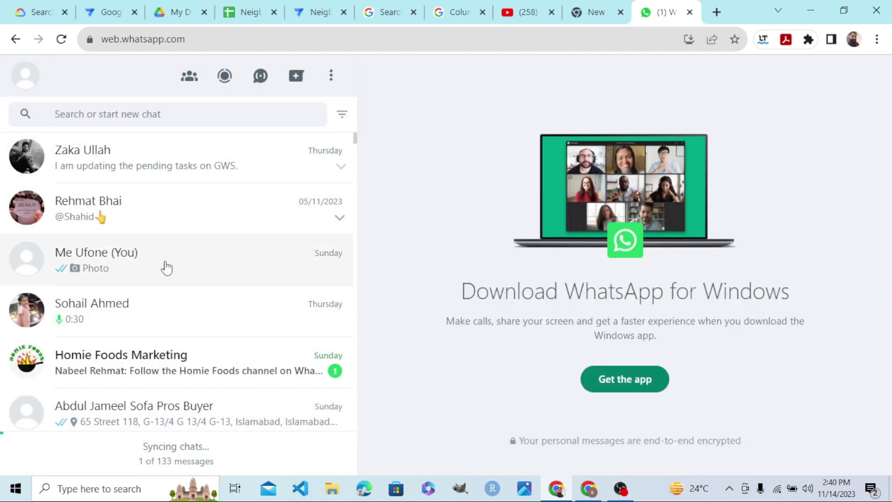
Paste the AppSheet install link into your own WhatsApp chat and send it.
click(166, 270)
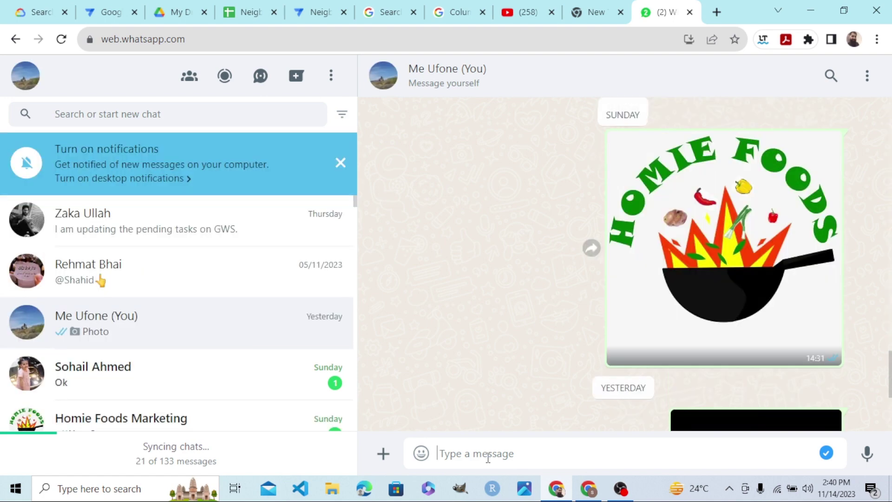
right_click(488, 458)
click(535, 367)
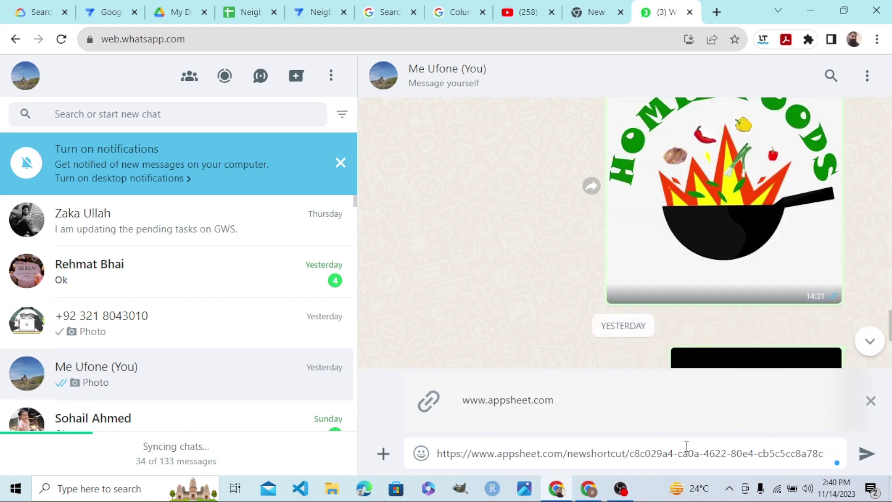
click(867, 454)
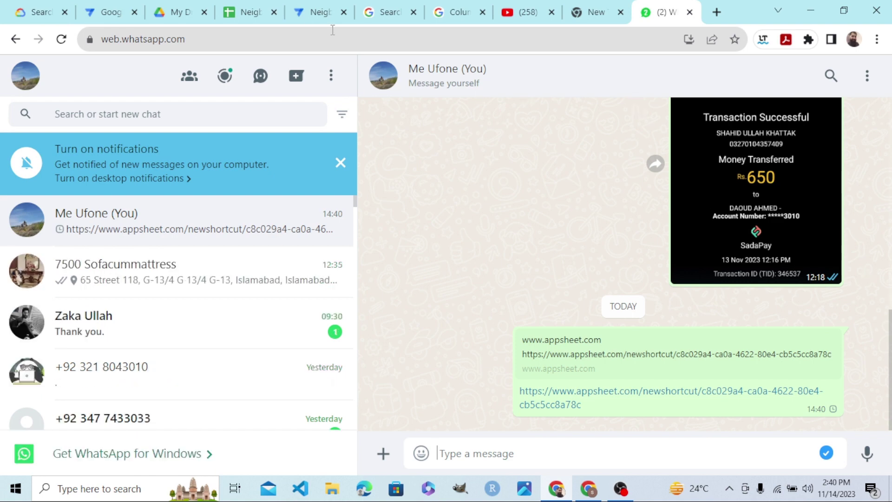
click(251, 12)
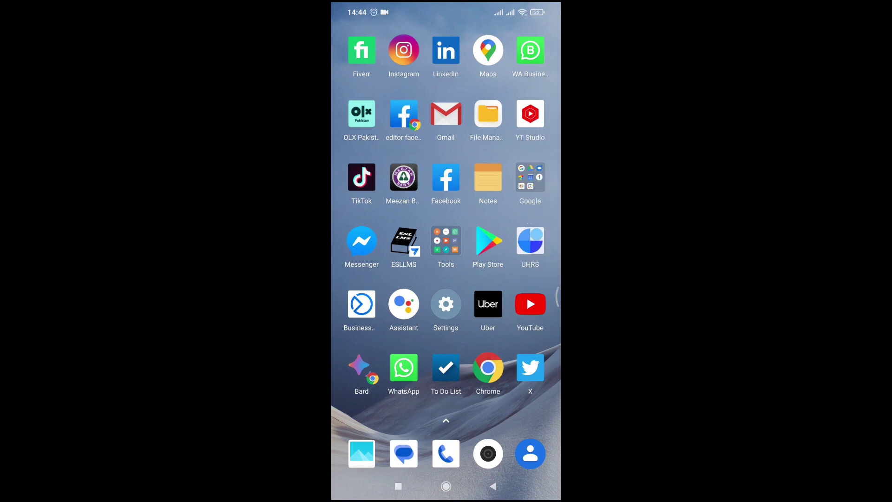
Install Neighbourhood Market Directory from the link in the phone's WhatsApp self-chat, then close it.
click(403, 367)
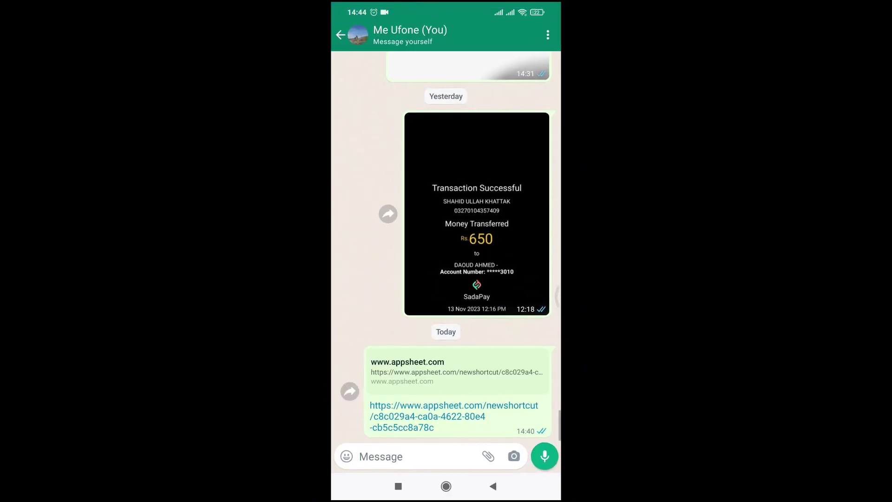
click(453, 416)
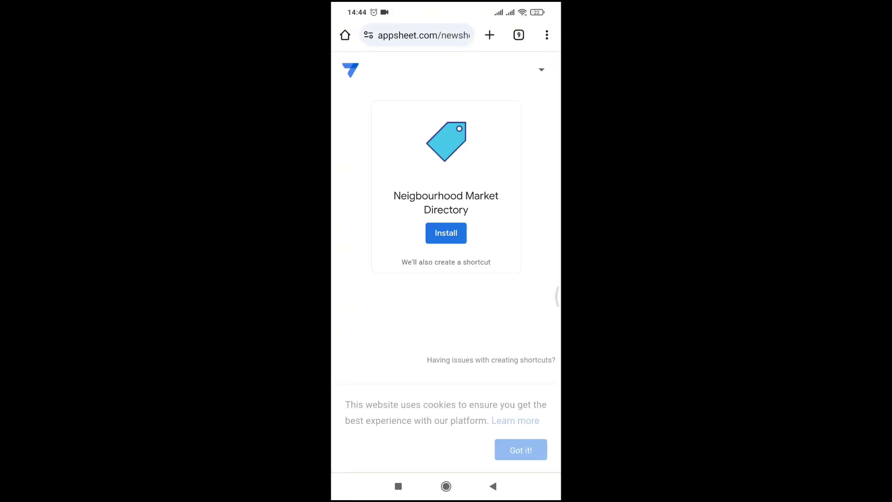
click(446, 233)
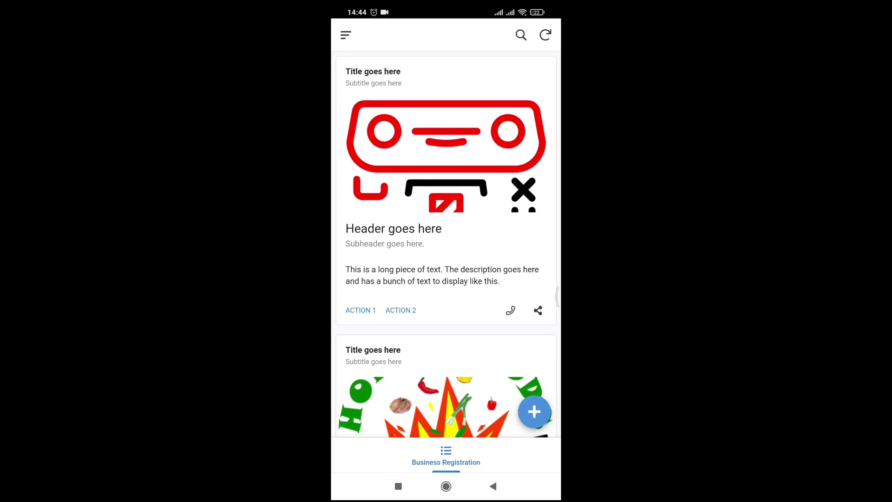
click(493, 486)
click(519, 275)
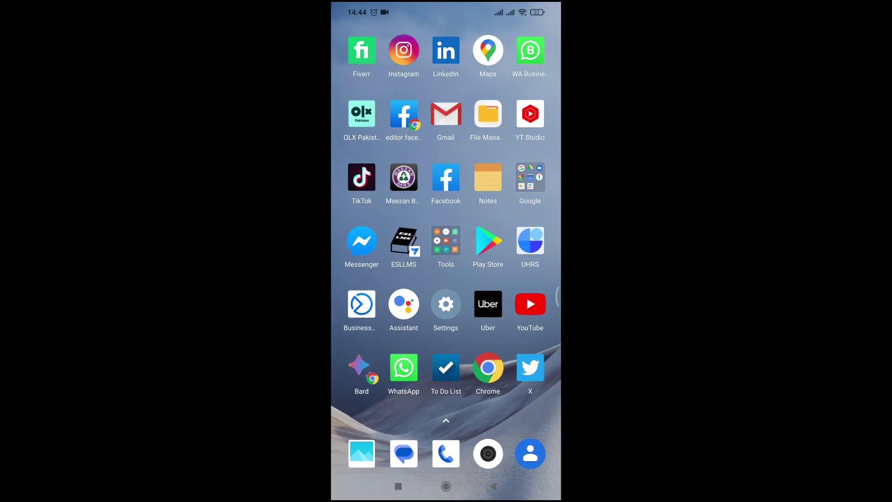
Find the Neighbourhood Market Directory icon on the home-screen pages and launch it.
click(446, 486)
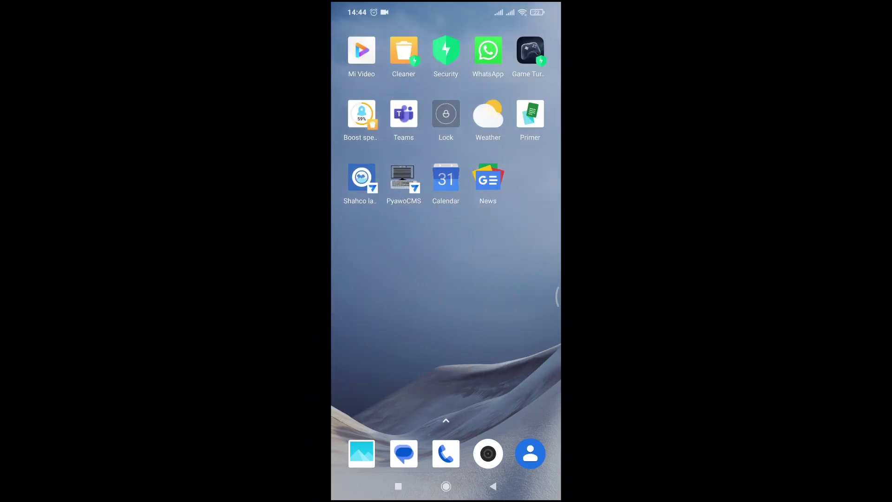
drag(511, 279, 372, 279)
drag(366, 316, 369, 255)
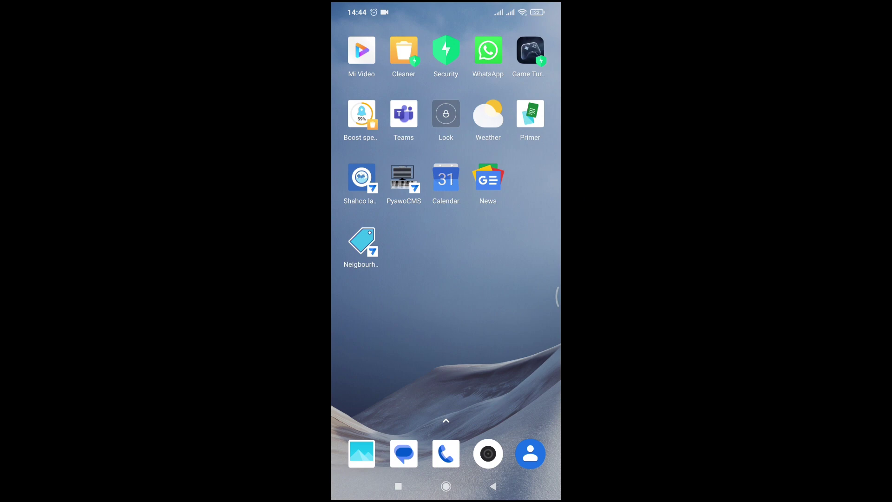
click(362, 241)
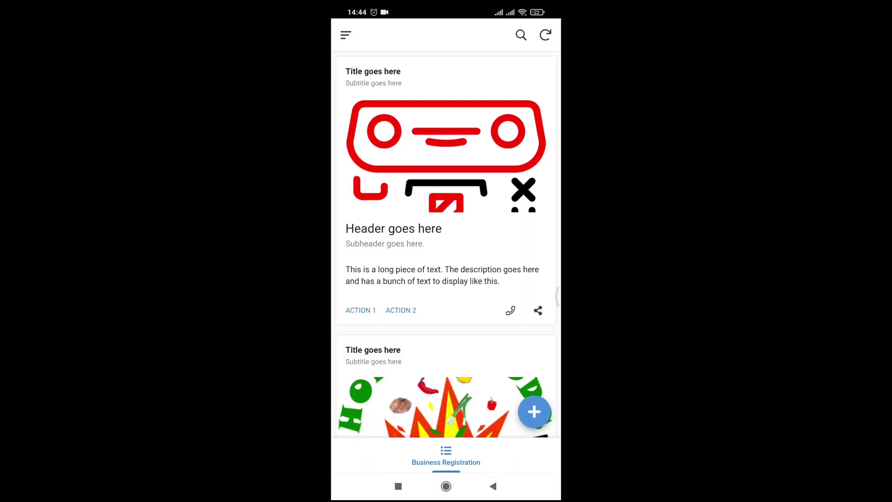
Browse the shop cards and search them for 'Car'.
scroll(446, 232, down, 5)
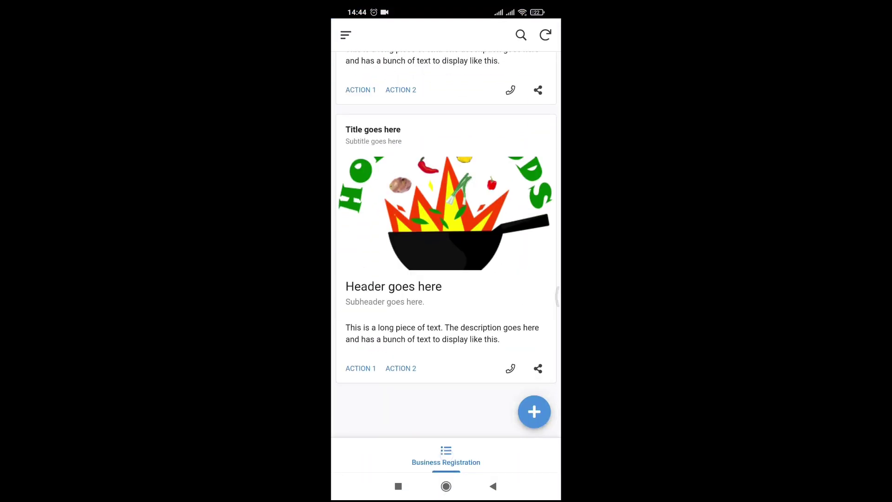
scroll(446, 233, up, 1)
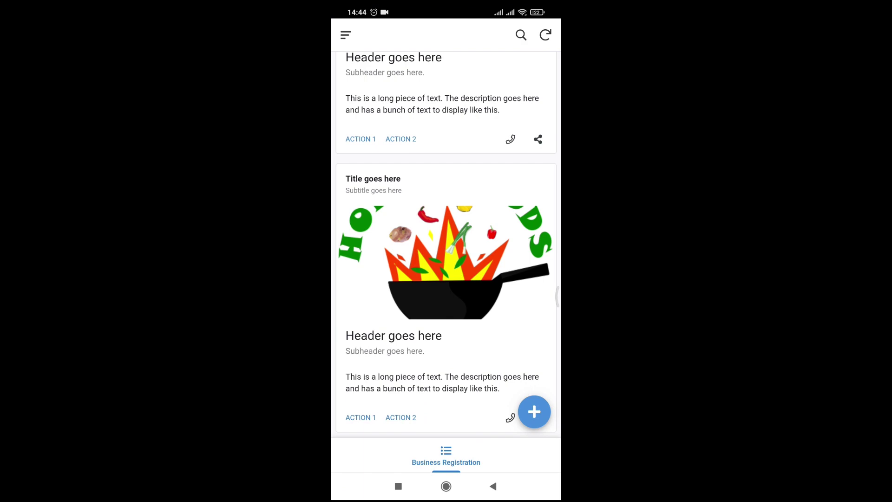
scroll(446, 245, up, 4)
scroll(446, 245, down, 5)
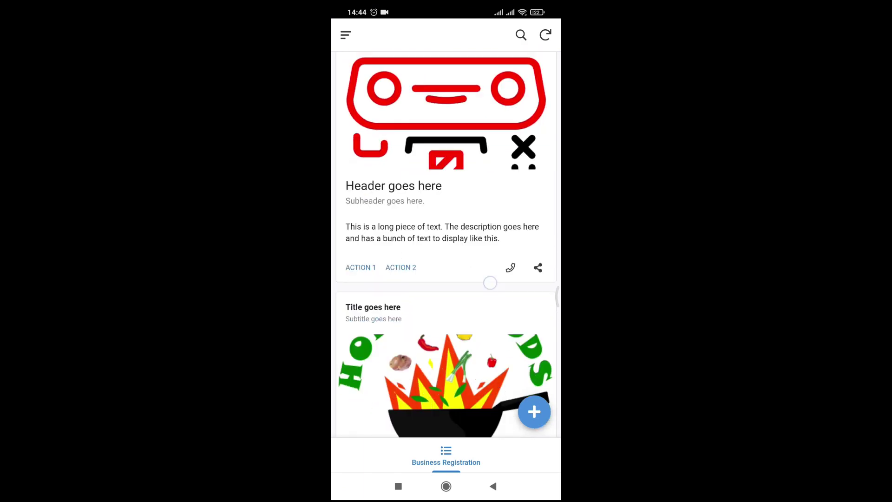
scroll(446, 245, up, 5)
click(521, 35)
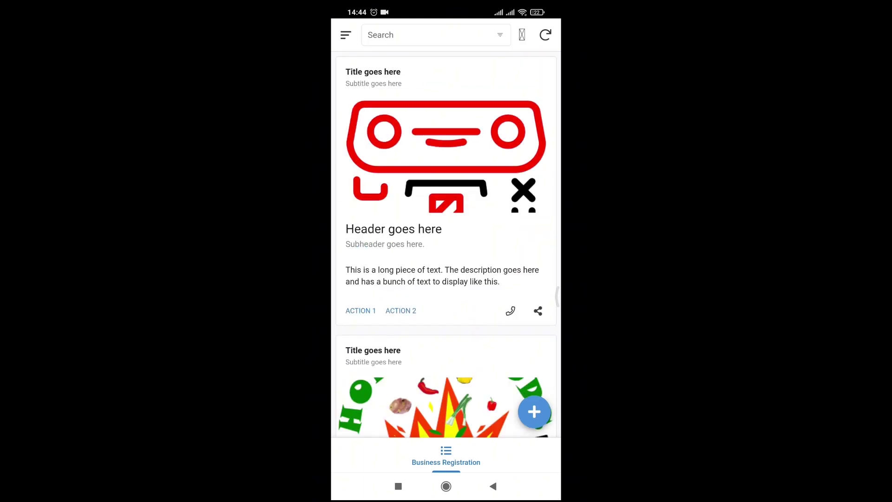
text(Car)
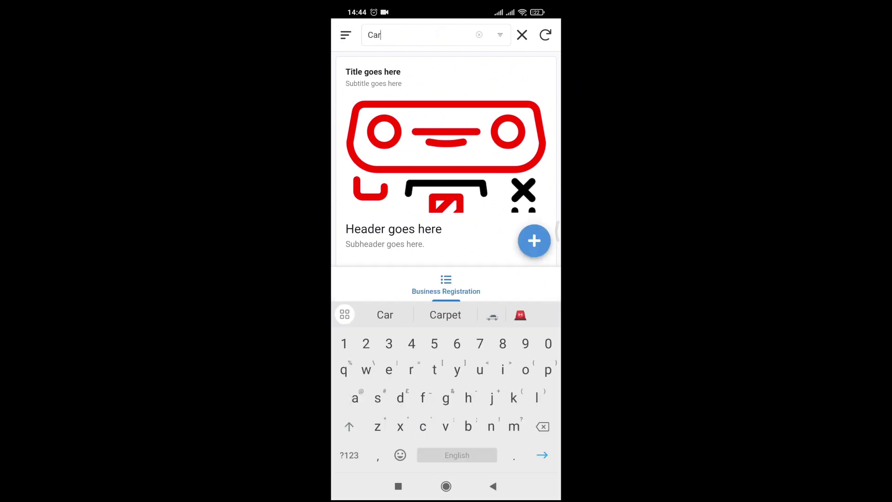
Replace the 'Car' search with 'Res' to filter to the food banner.
scroll(446, 139, down, 2)
scroll(446, 139, up, 2)
click(480, 34)
text(Res)
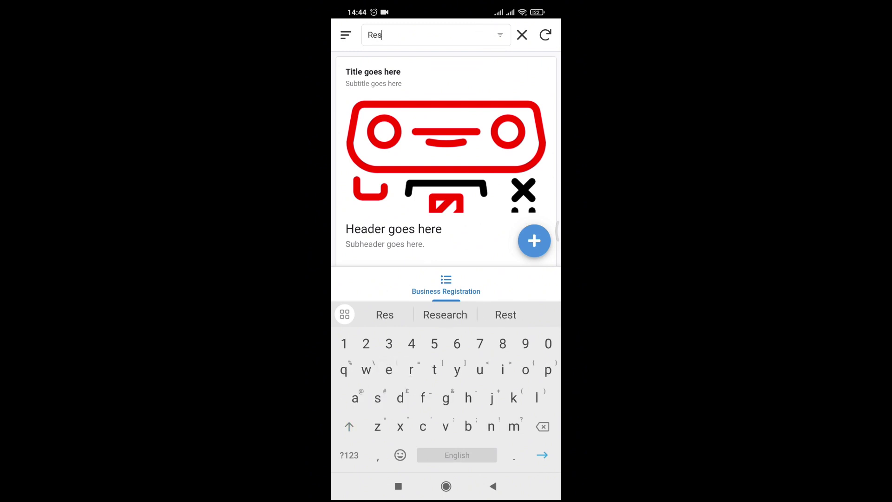